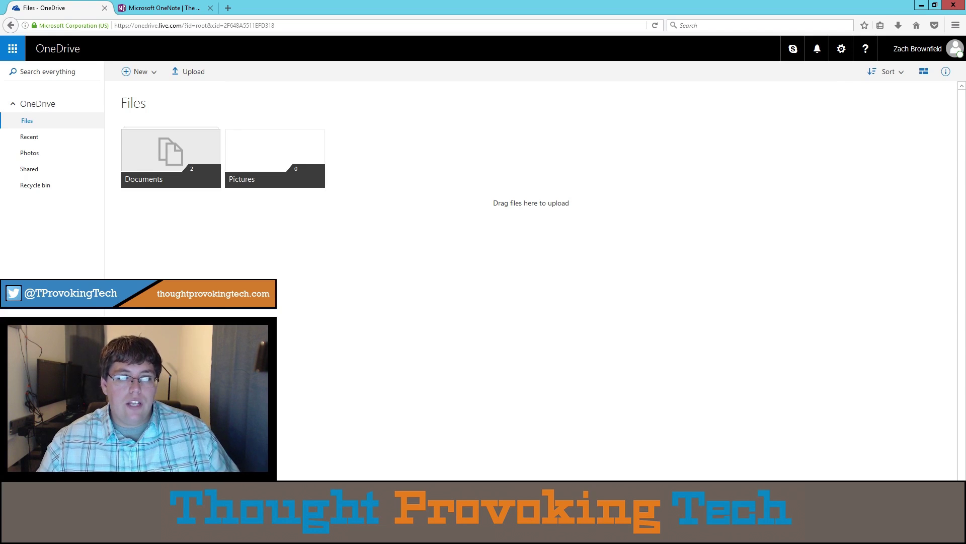
Step: View the OneNote website's desktop installer download, cancel the download without saving and return to the OneDrive files
left_click(164, 8)
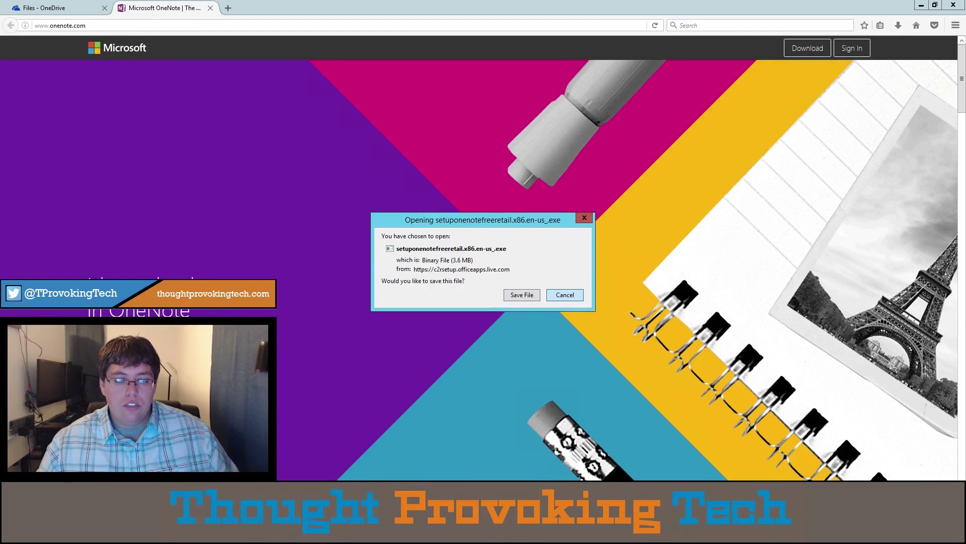
left_click(555, 296)
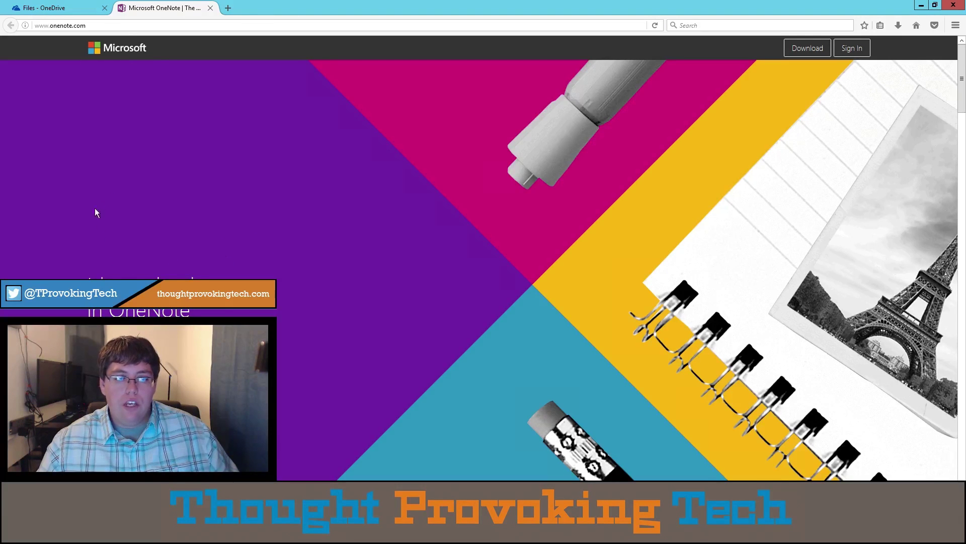
left_click(36, 8)
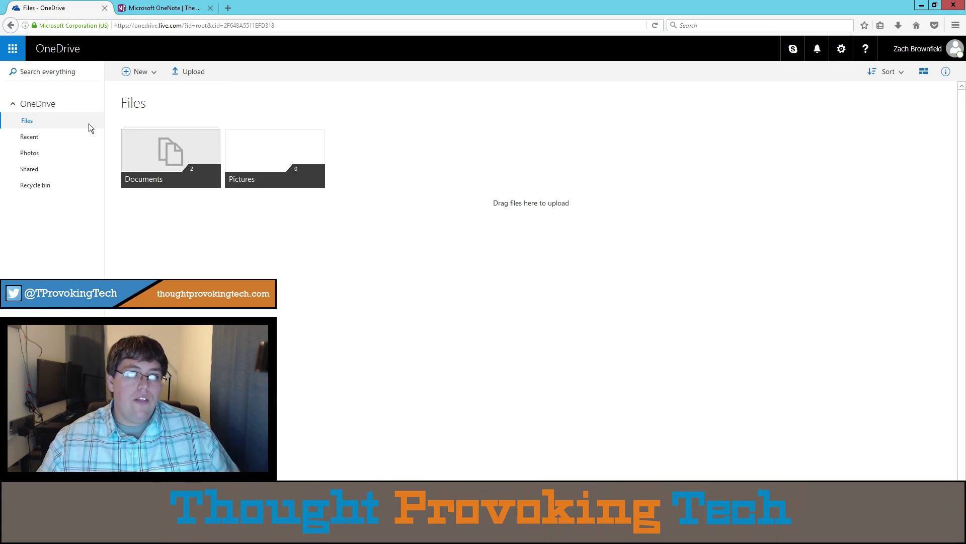
Step: Create a OneNote notebook named "OneNote Snippets" in the OneDrive Documents folder
mouse_move(483, 1)
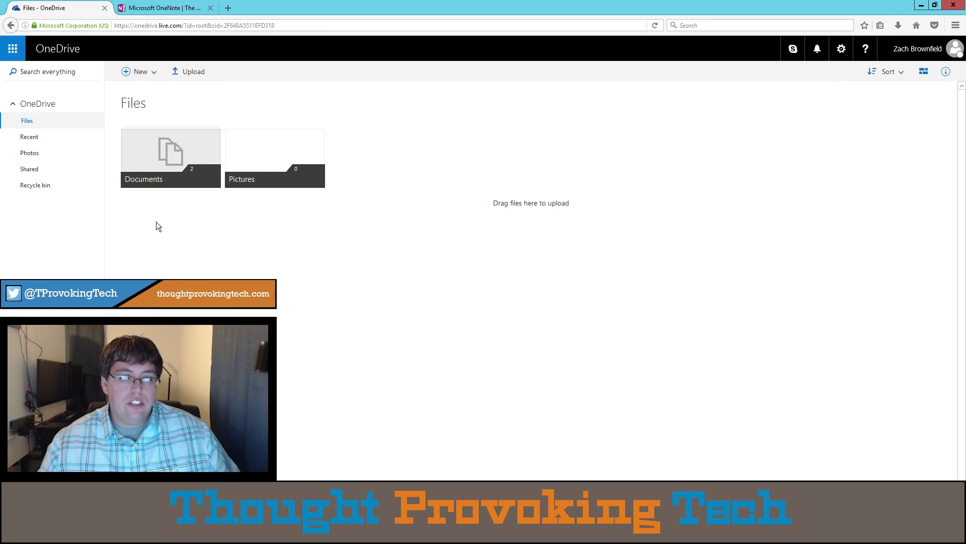
left_click(167, 151)
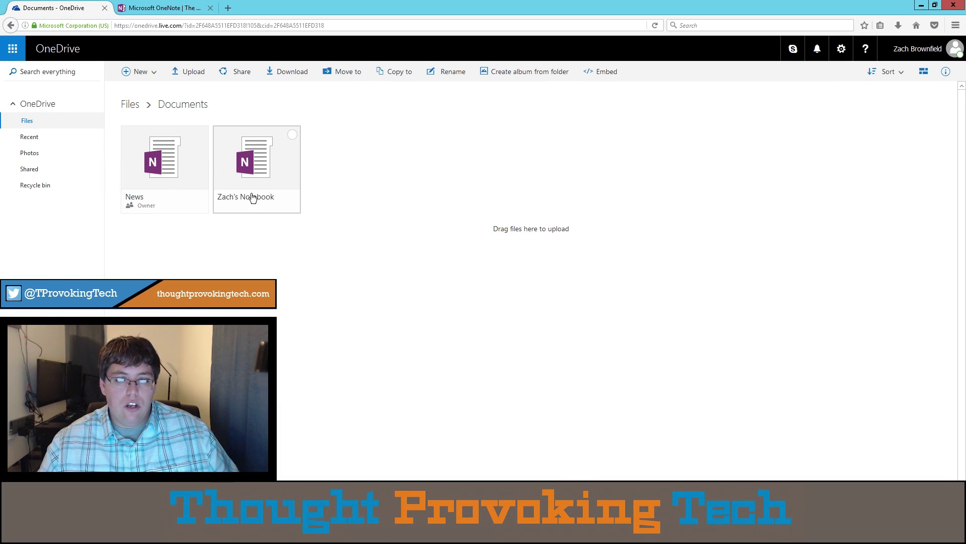
left_click(141, 72)
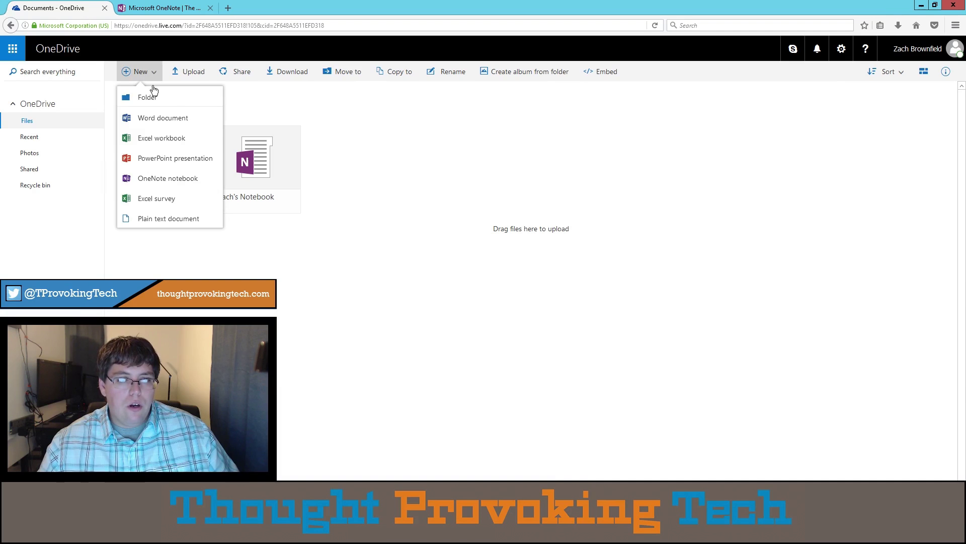
left_click(160, 180)
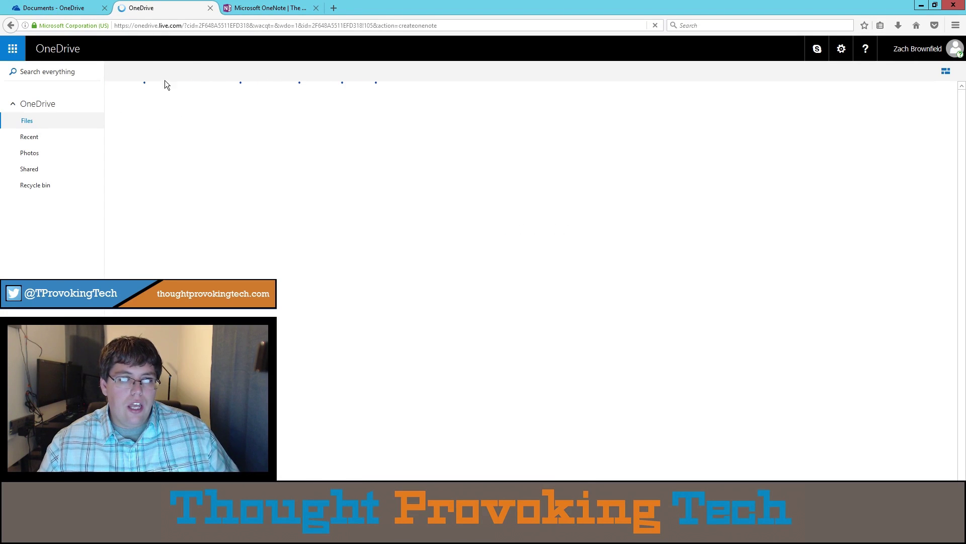
left_click(443, 278)
type("O")
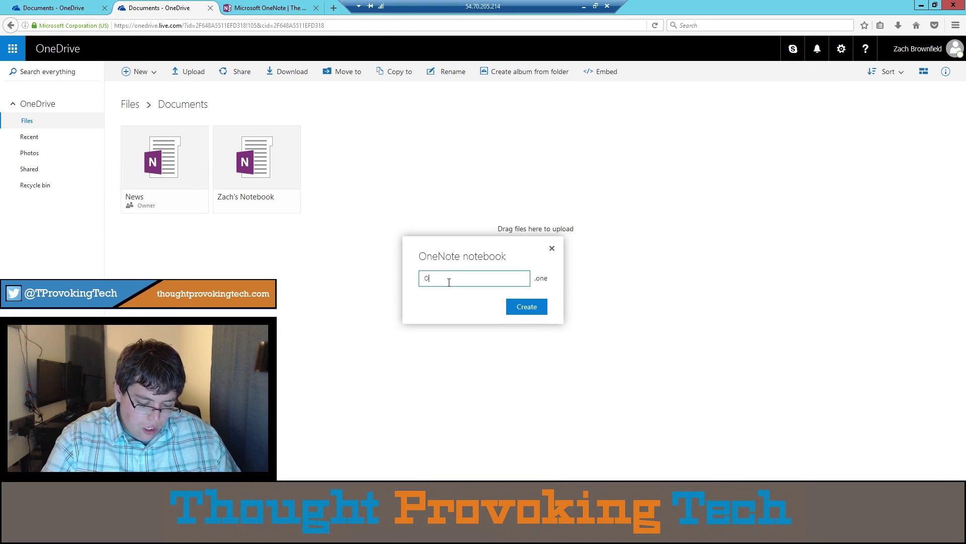
type("neNote Snippets")
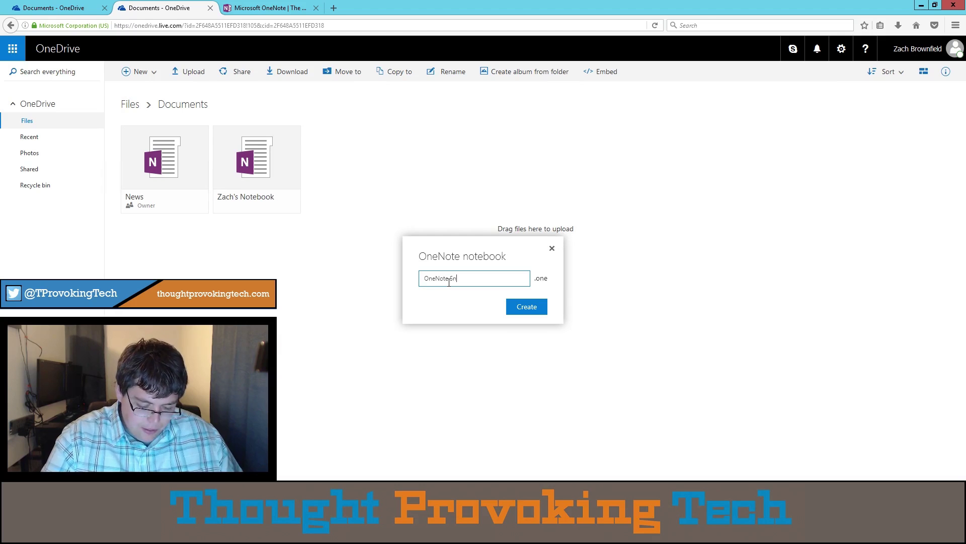
key("Return")
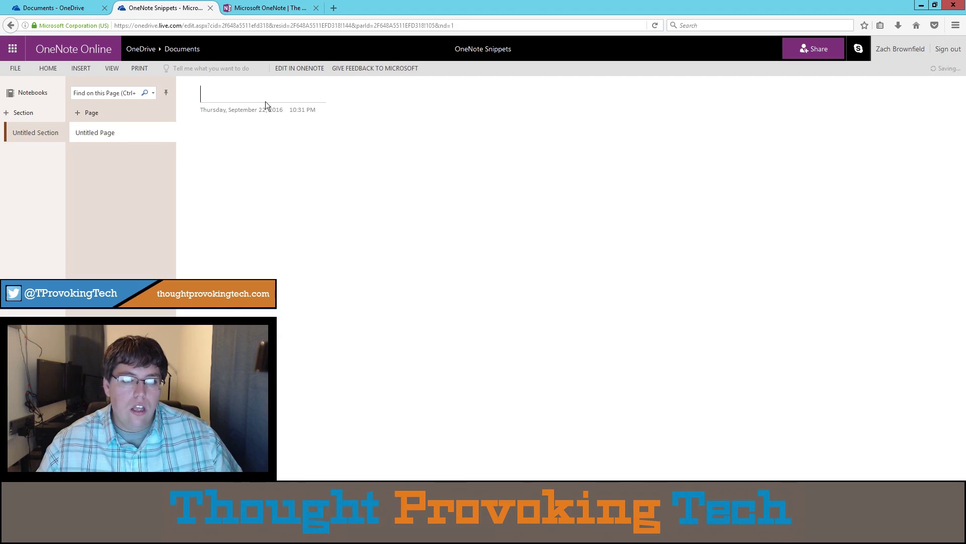
Step: Open the OneNote Snippets notebook in the OneNote 2016 desktop application, accepting the security notice
left_click(296, 69)
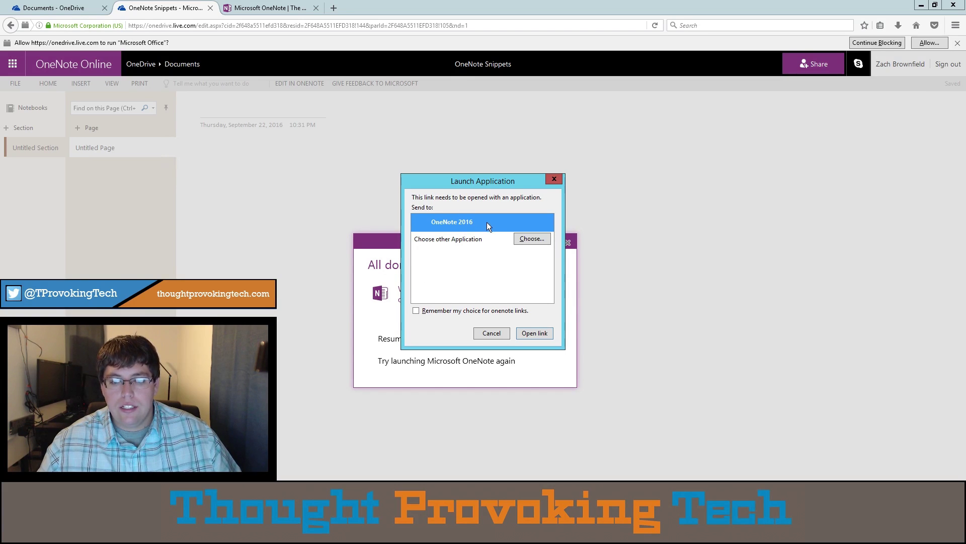
left_click(528, 331)
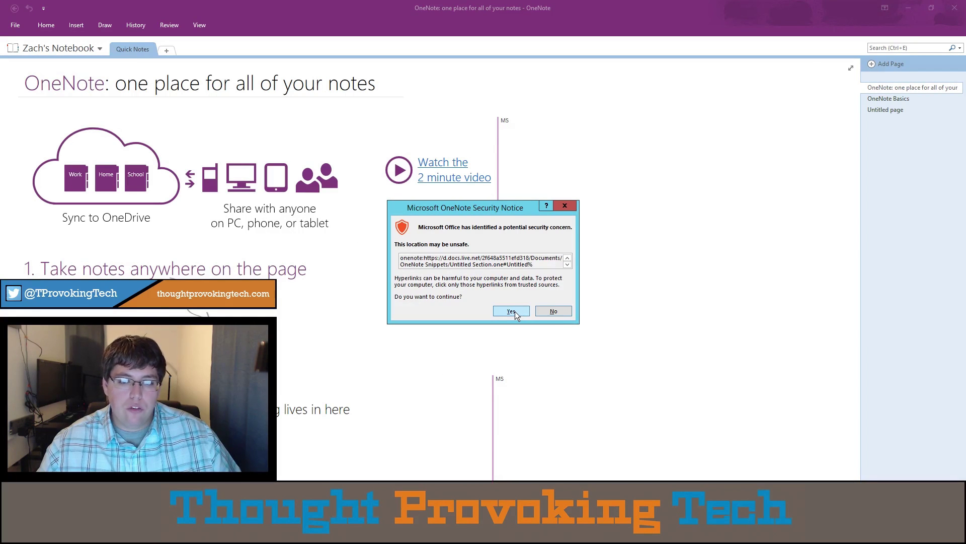
left_click(512, 311)
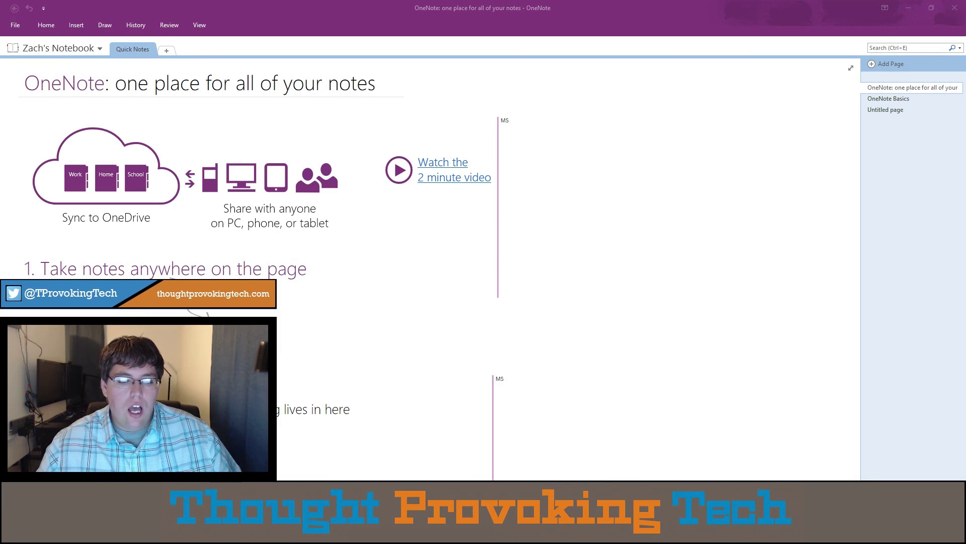
key("alt+Tab")
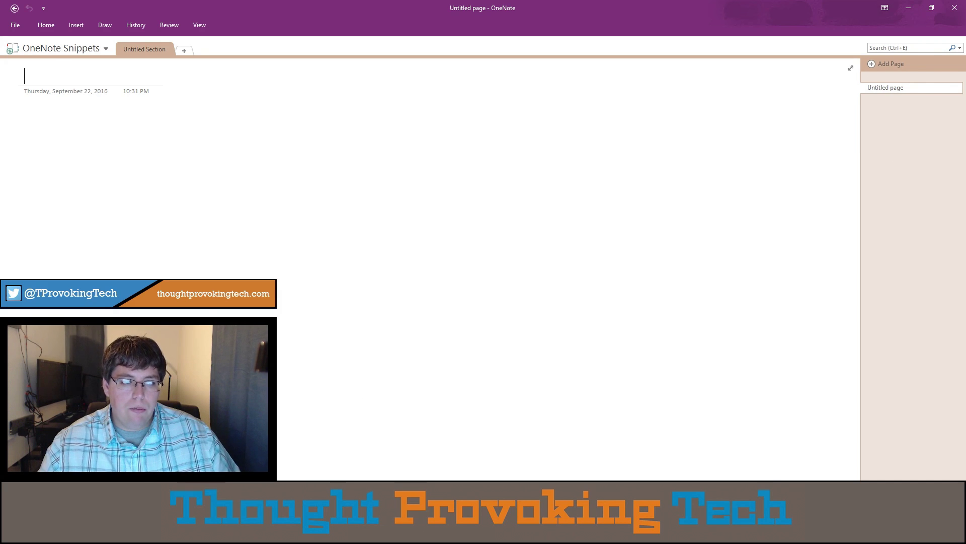
Step: Pin the notebook list beside the page and expand the OneNote Snippets notebook to show its sections
left_click(59, 52)
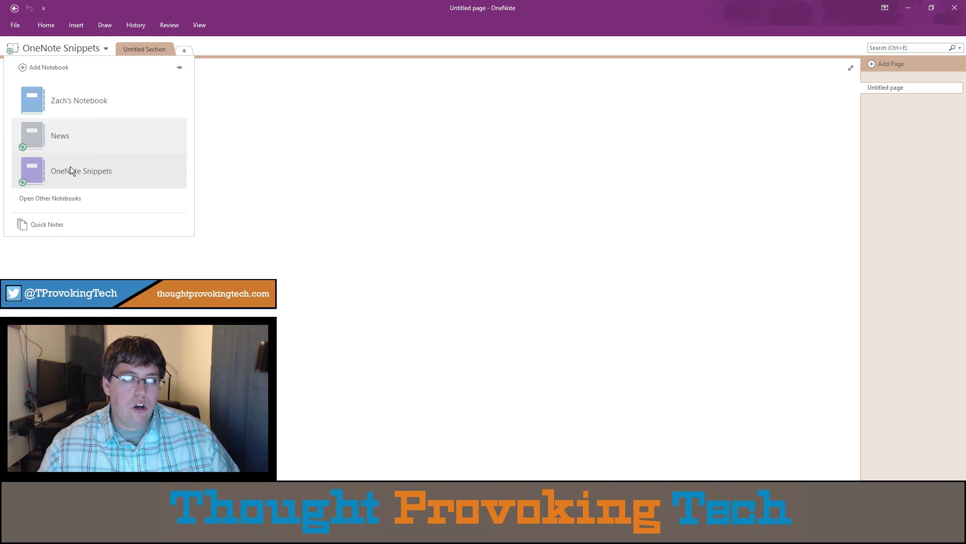
left_click(179, 67)
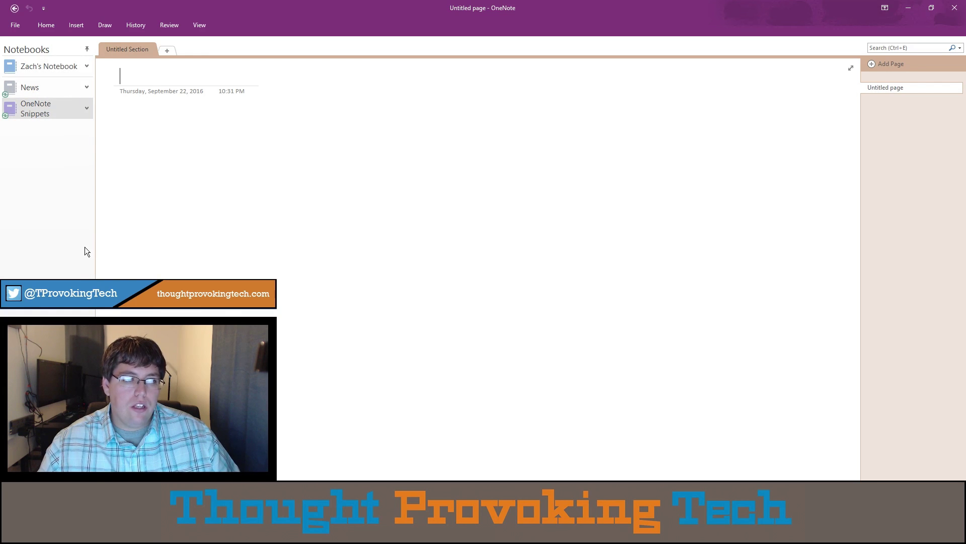
left_click(88, 108)
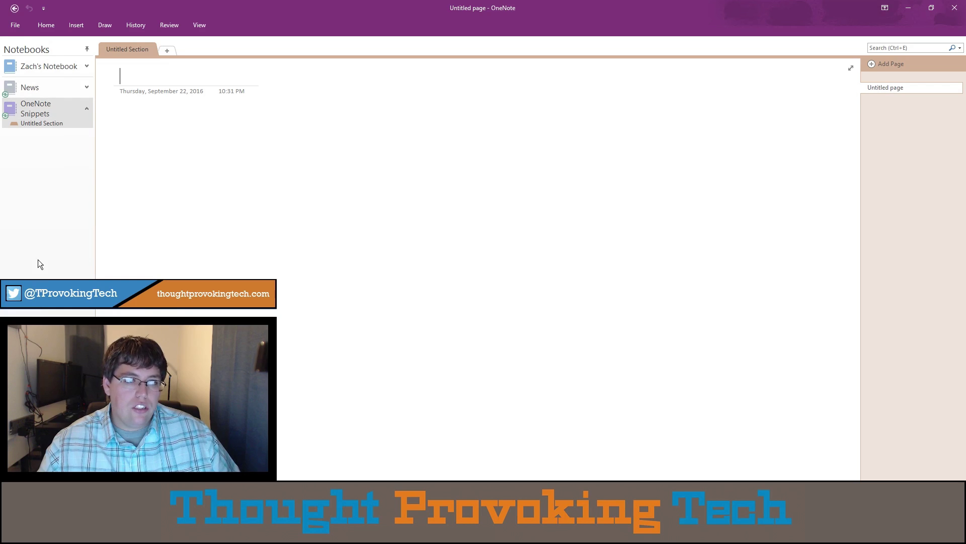
Step: Set page tabs to appear on the left in the display options, and dismiss the launch notice in the browser
left_click(19, 25)
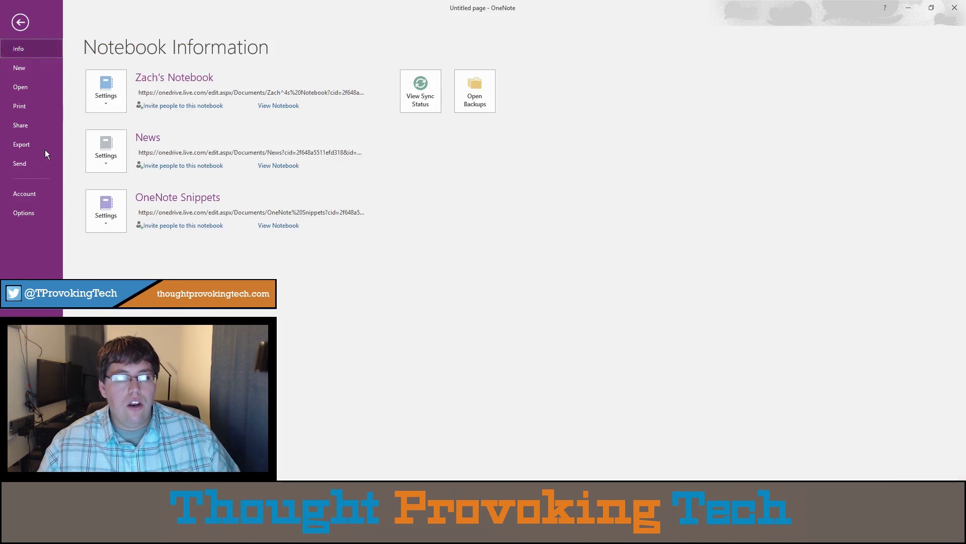
left_click(23, 213)
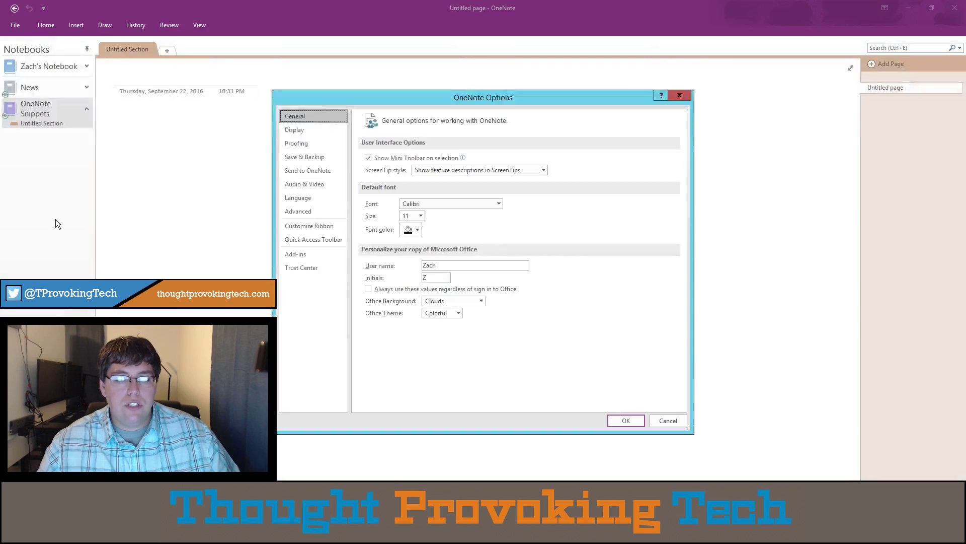
left_click(298, 133)
left_click(373, 193)
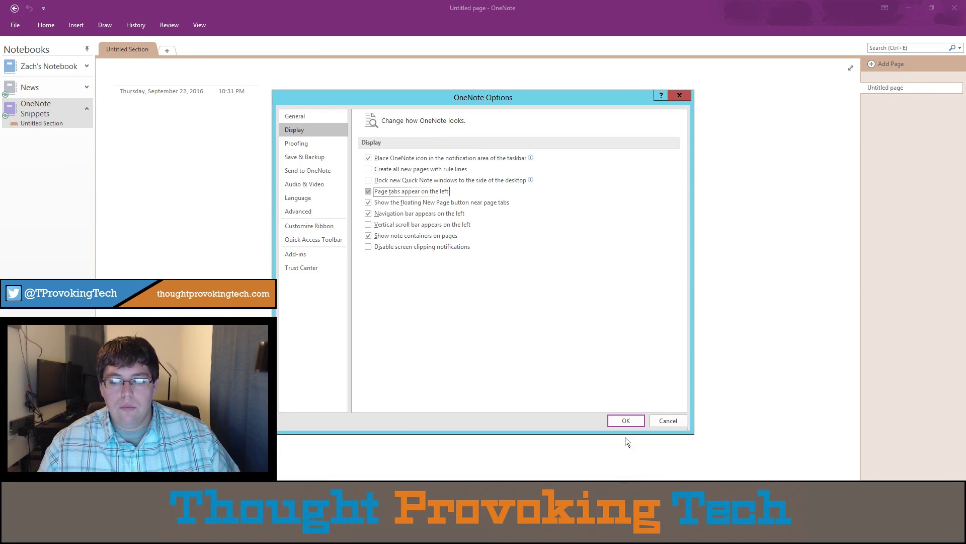
left_click(620, 422)
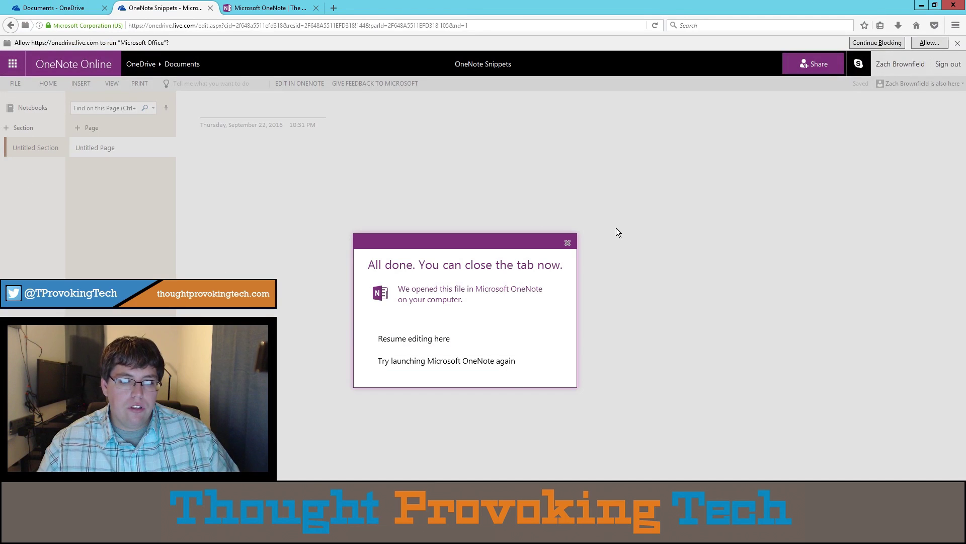
left_click(567, 242)
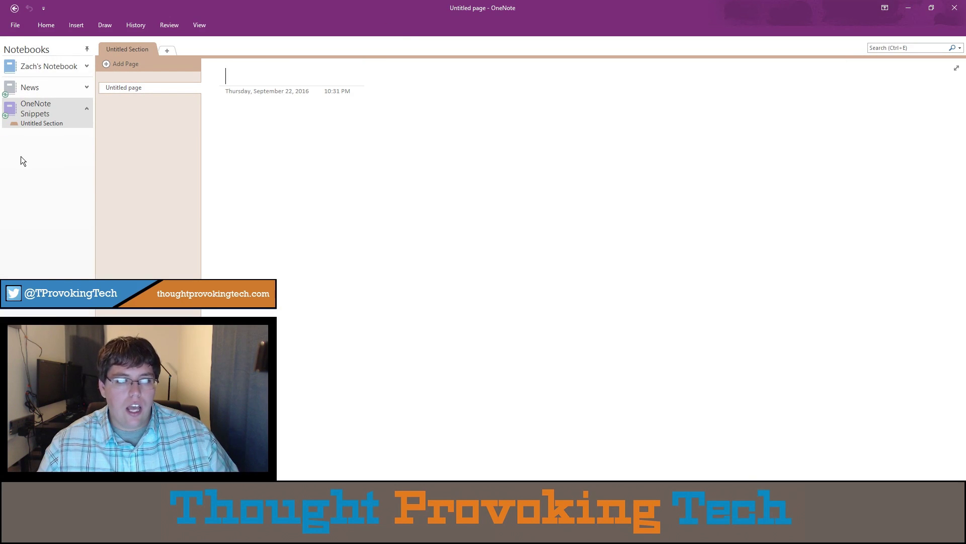
Step: Add a section group to the OneNote Snippets notebook, view its contents and return to the notebook level
right_click(32, 150)
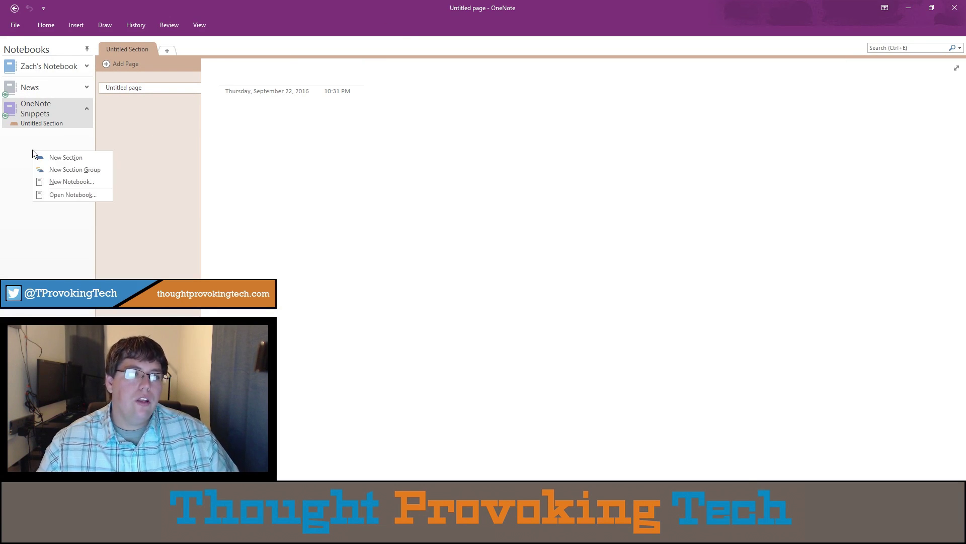
left_click(75, 169)
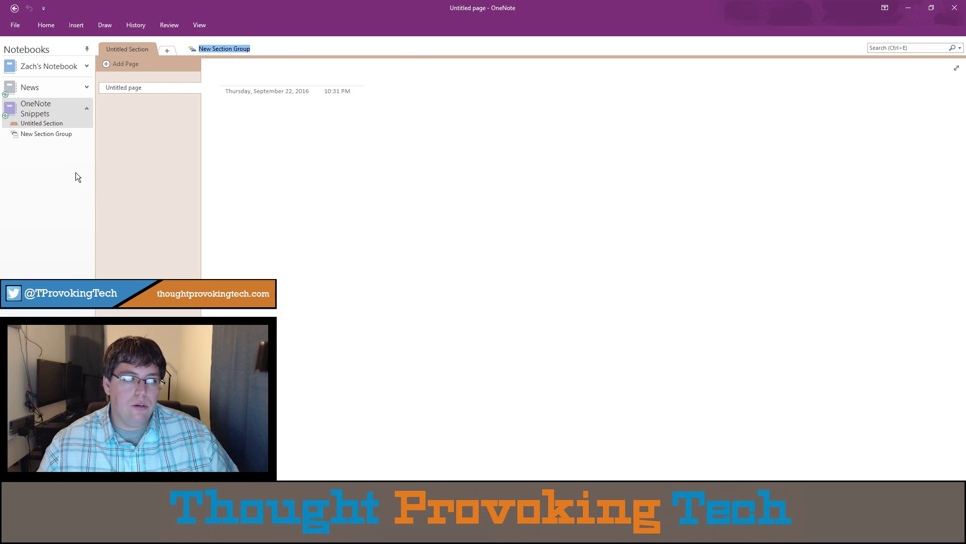
left_click(45, 128)
left_click(47, 134)
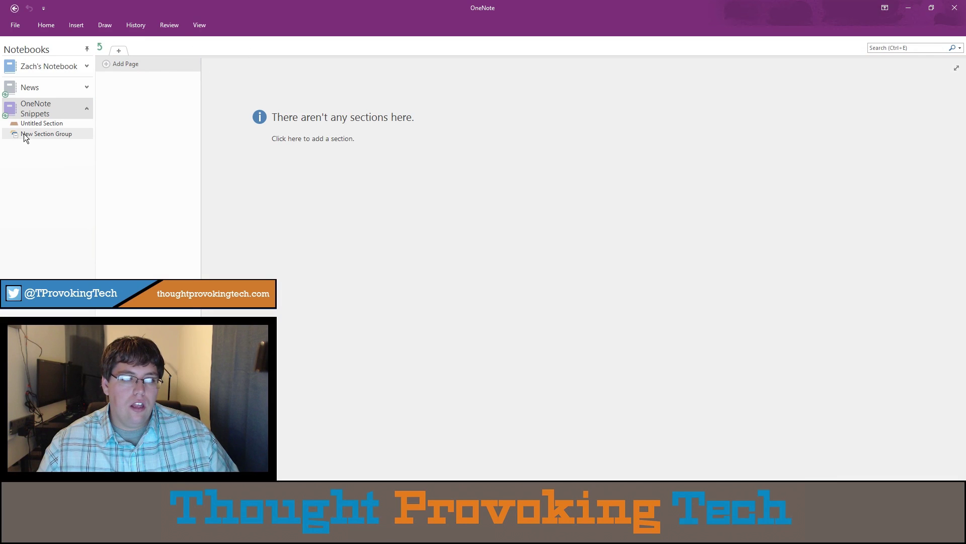
right_click(177, 44)
left_click(199, 49)
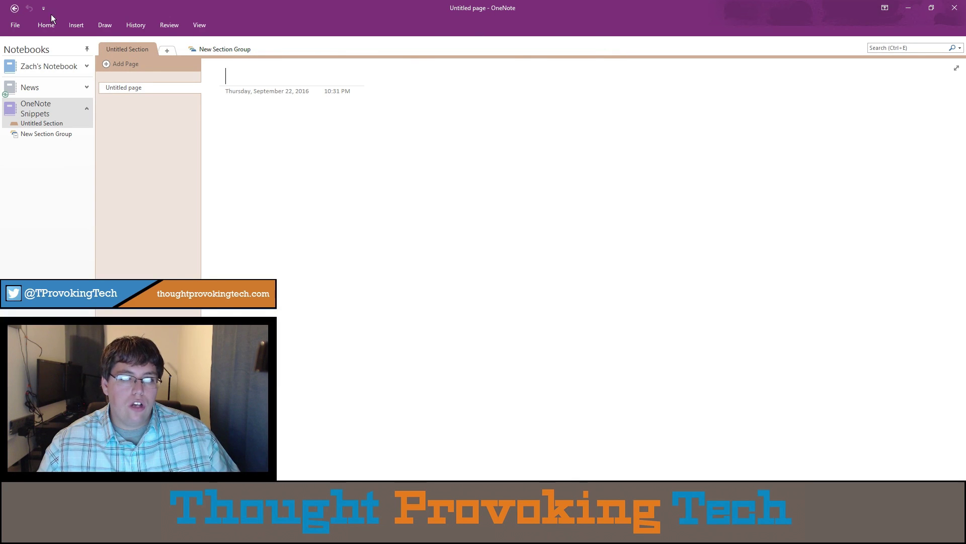
Step: Rename the new section group as School
left_click(208, 48)
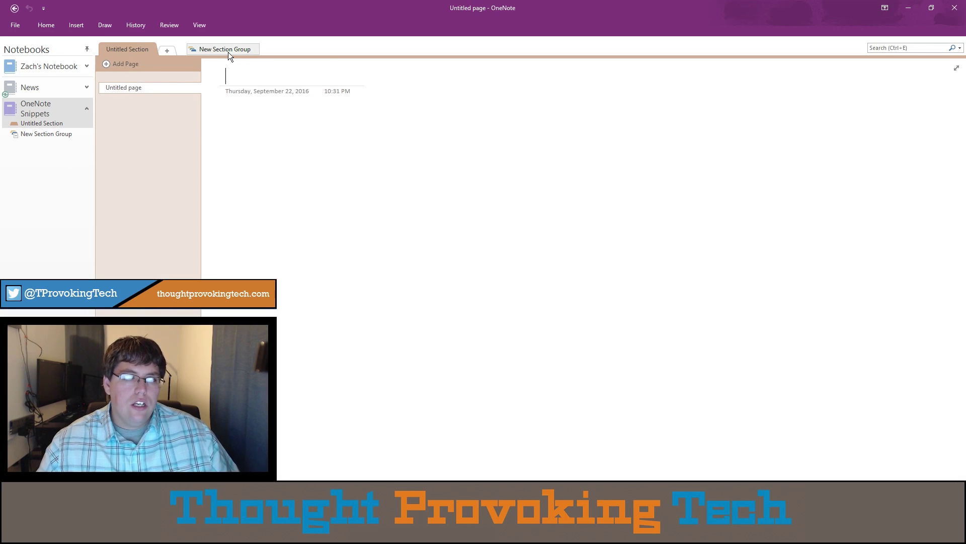
right_click(226, 50)
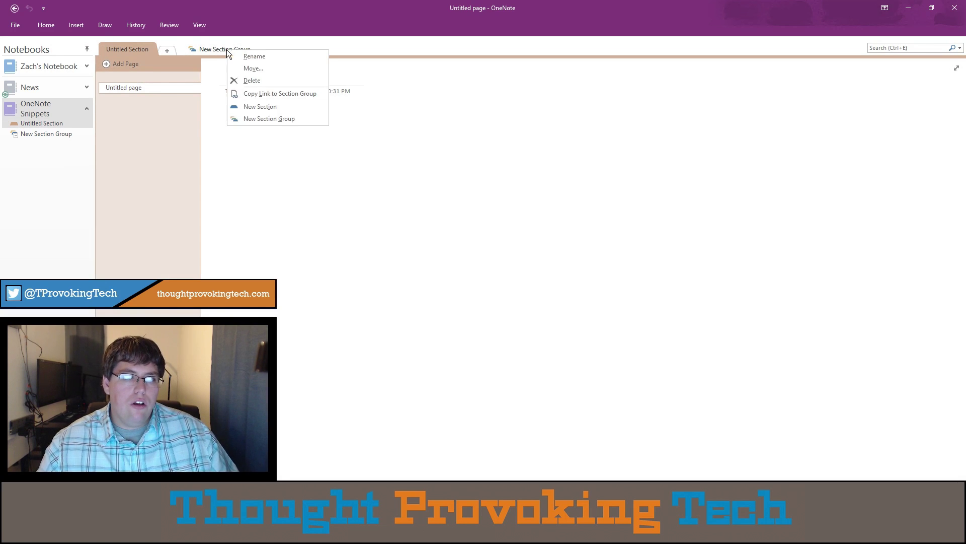
left_click(328, 39)
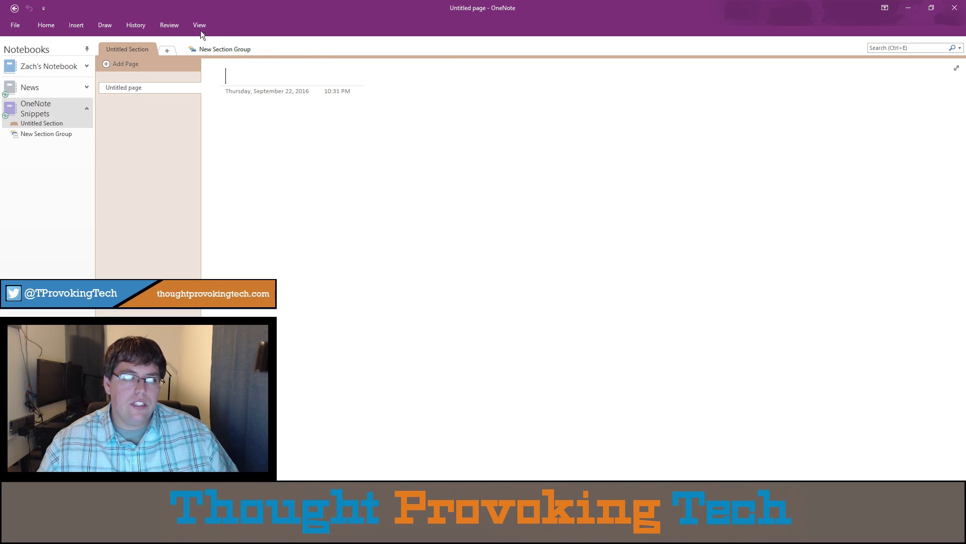
right_click(215, 47)
left_click(243, 53)
type("School")
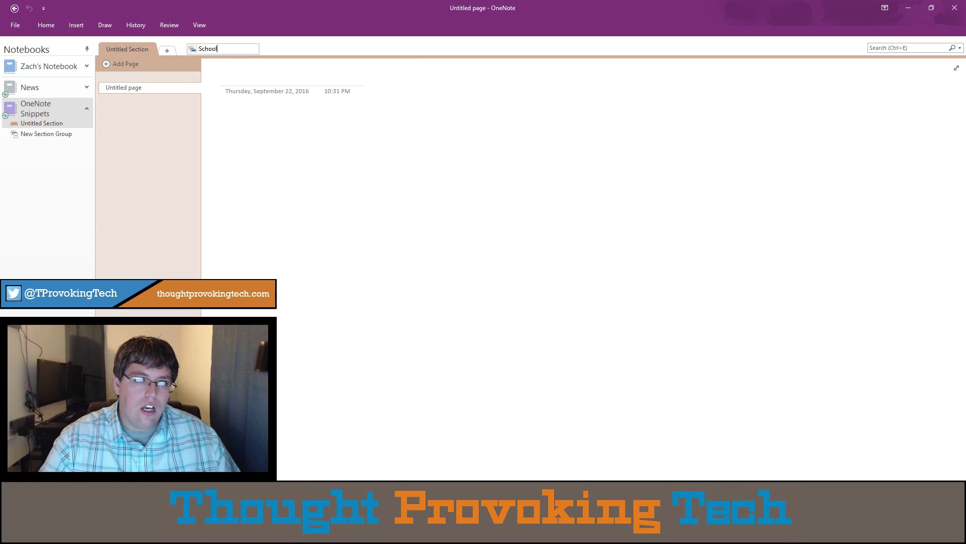
key("Return")
Step: Add a nested section group and a new section inside the School section group, keeping their default names
left_click(207, 49)
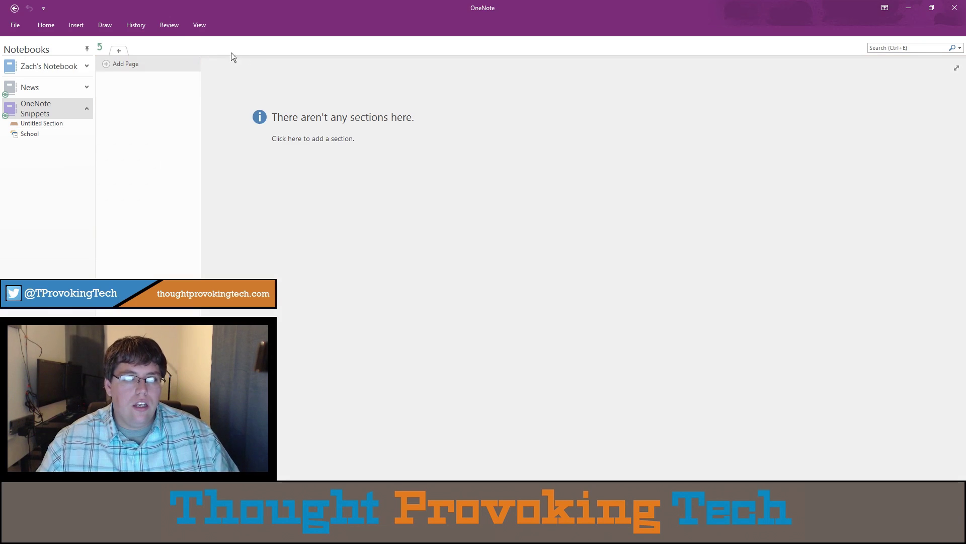
right_click(184, 47)
left_click(204, 68)
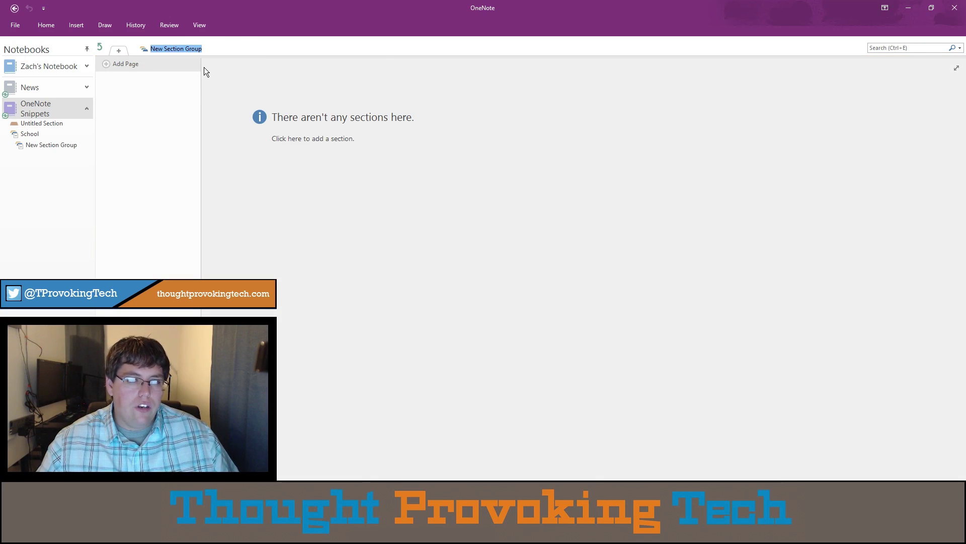
key("Return")
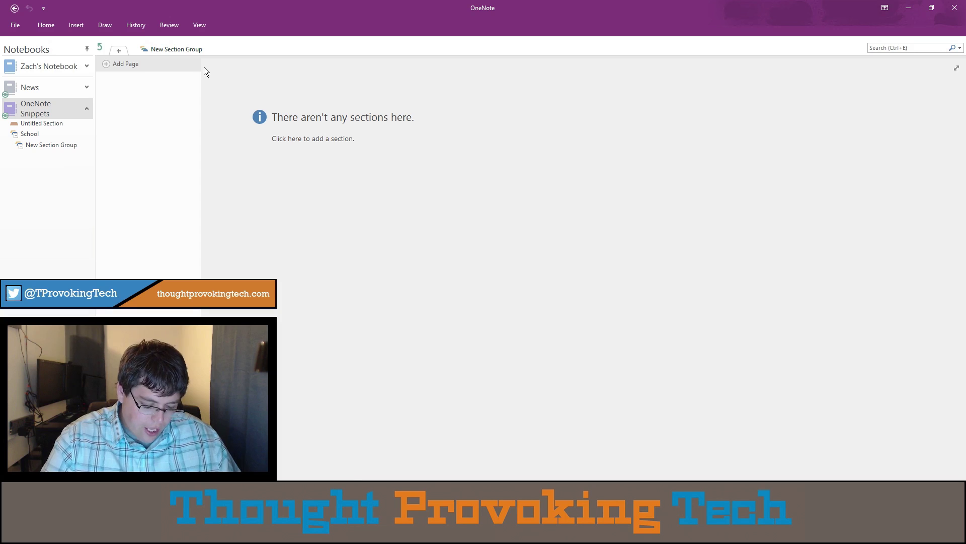
right_click(220, 45)
left_click(249, 50)
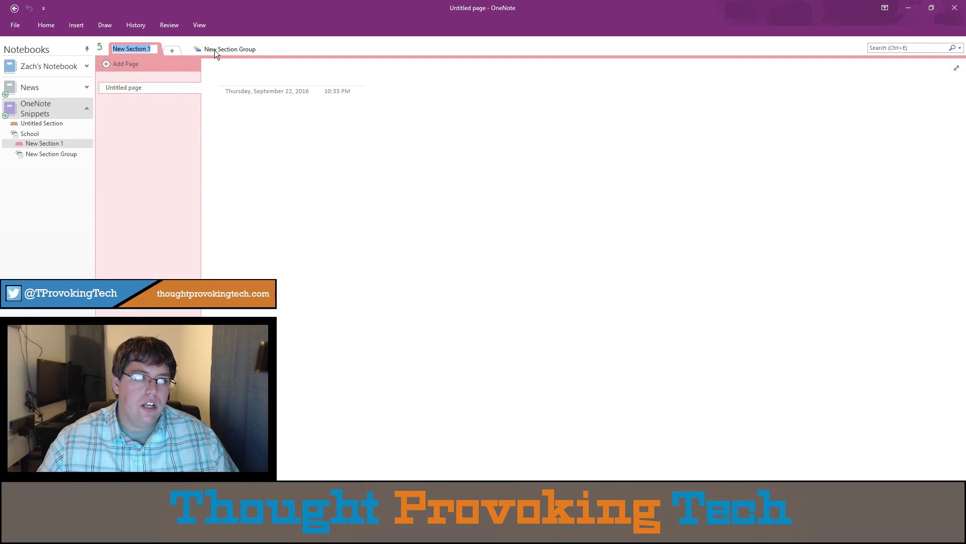
Step: Delete the nested New Section Group from the School section group and confirm moving its sections to Deleted Notes
right_click(215, 48)
key("Down")
key("Return")
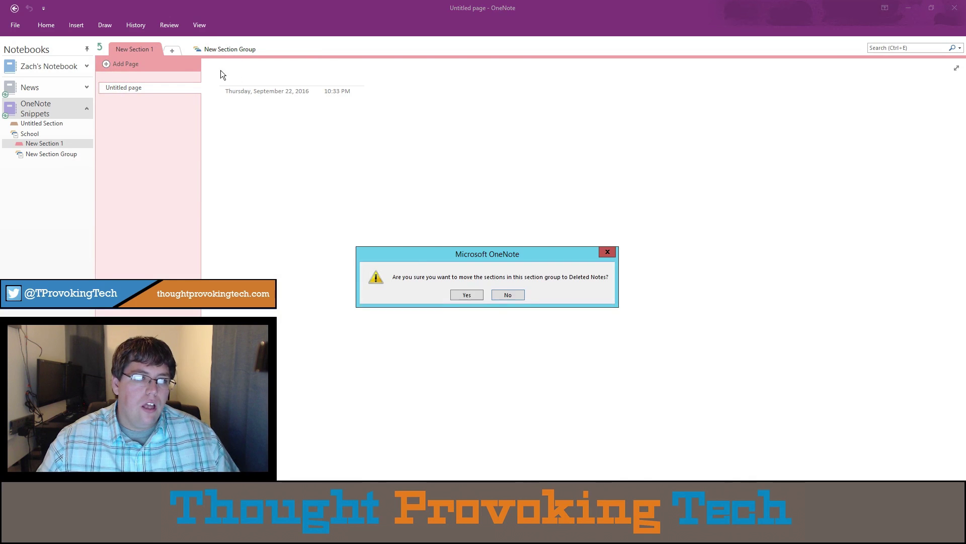
left_click(462, 295)
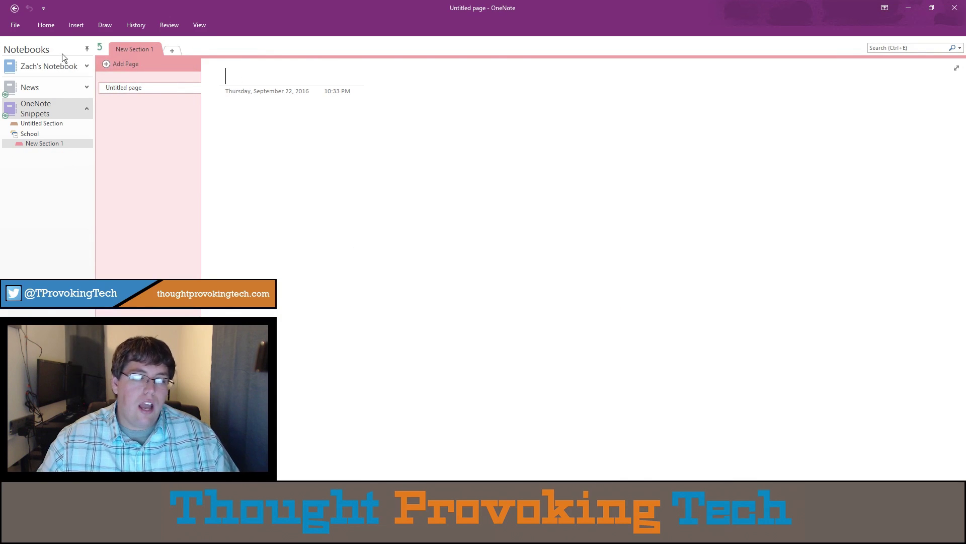
Step: Rename the section in the School group as Calc. and add a second section beside it with its default name
right_click(165, 52)
left_click(166, 53)
type("Calc.")
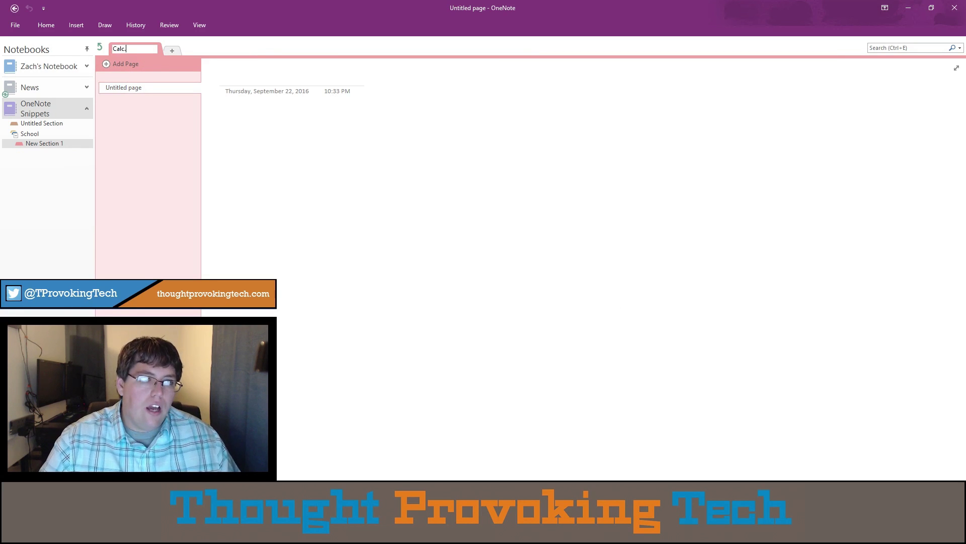
left_click(177, 52)
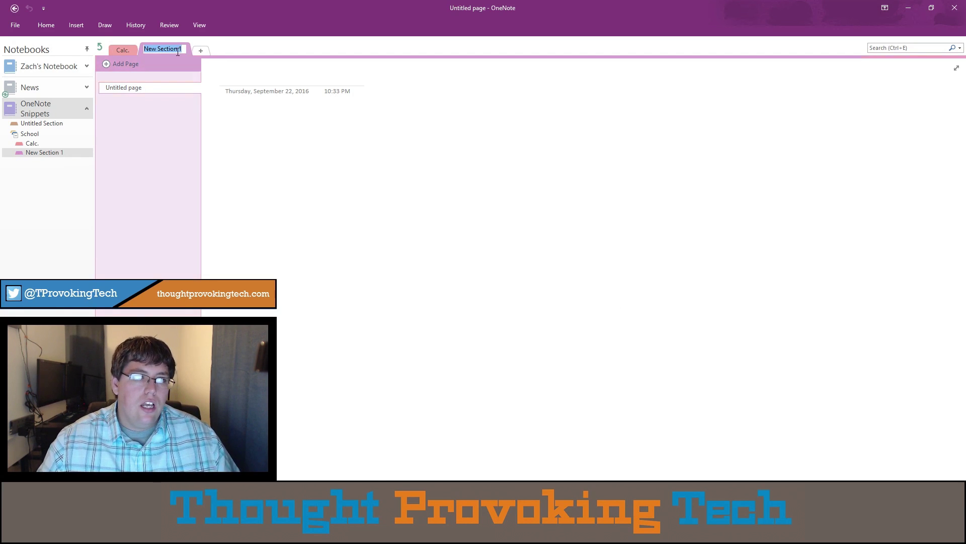
key("Return")
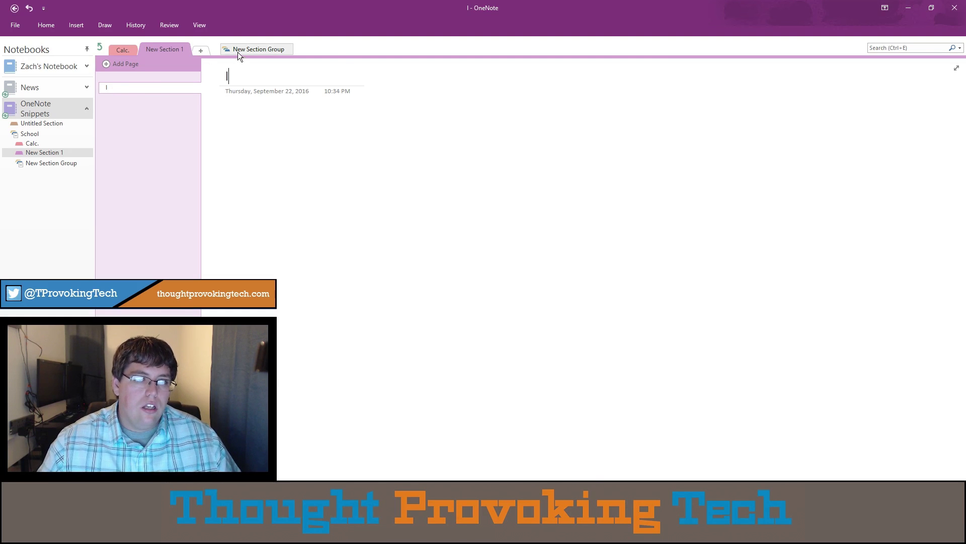
Step: Delete the nested New Section Group beside the School group's two sections, cancelling the option to move it
right_click(237, 52)
left_click(267, 74)
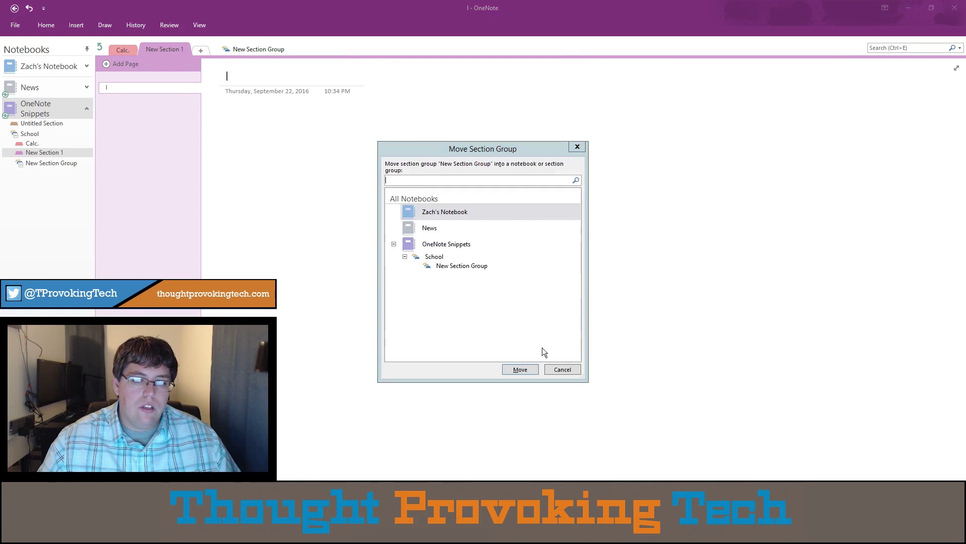
left_click(560, 368)
right_click(254, 47)
left_click(279, 76)
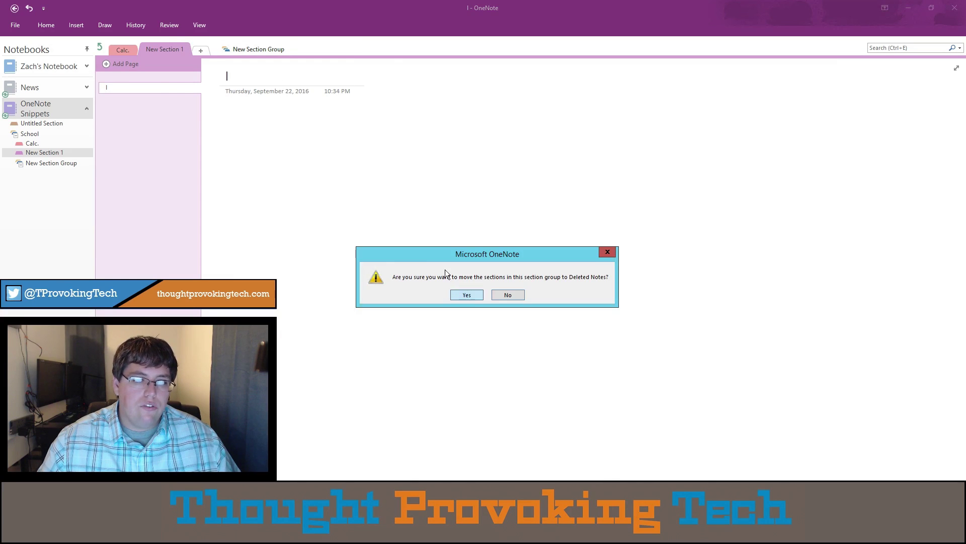
left_click(457, 293)
Step: Try to rename the second School section as Chem., and clear the stray text from its page title
right_click(156, 48)
key("Escape")
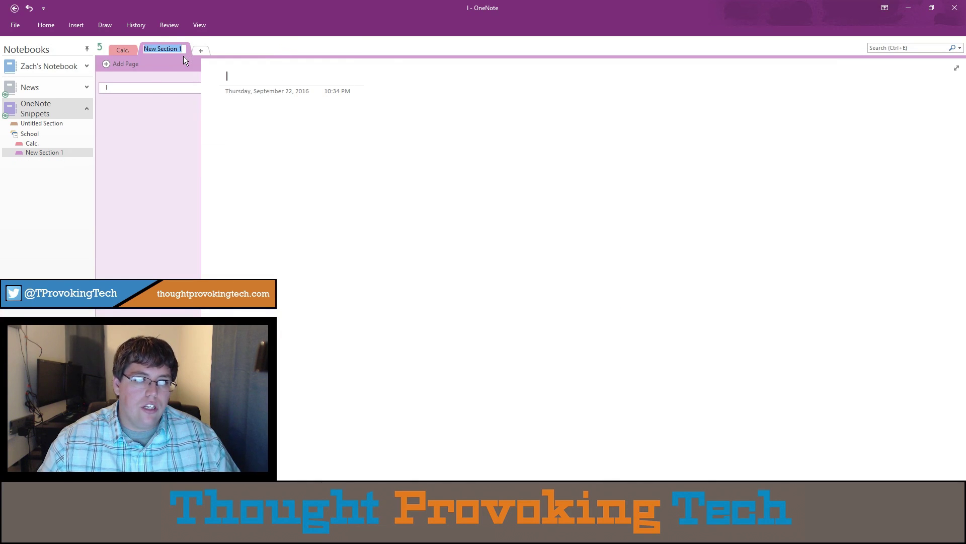
type("Chem.")
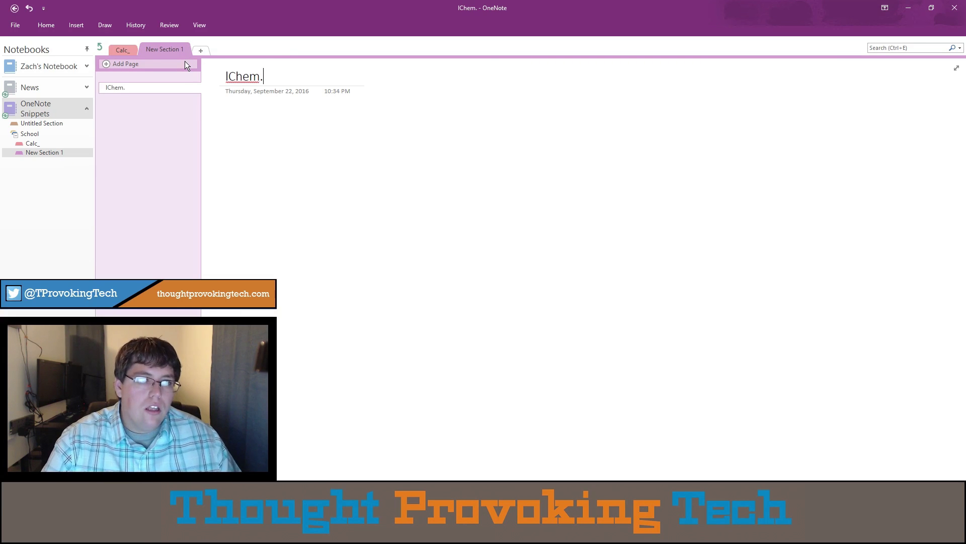
key("BackSpace")
key("BackSpace")
key("BackSpace")
key("BackSpace")
key("BackSpace")
key("BackSpace")
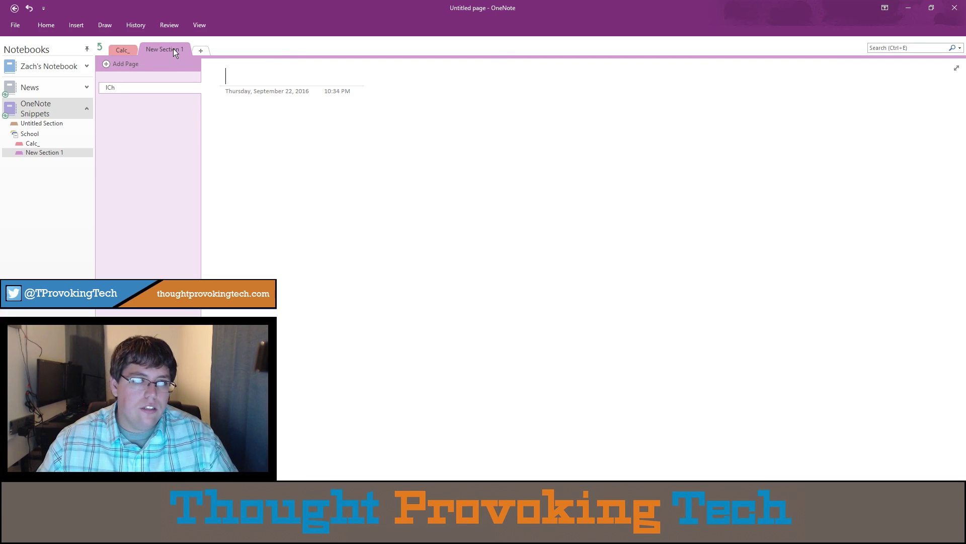
Step: Rename the second section in the School group as Chem
right_click(174, 48)
type("Chem_")
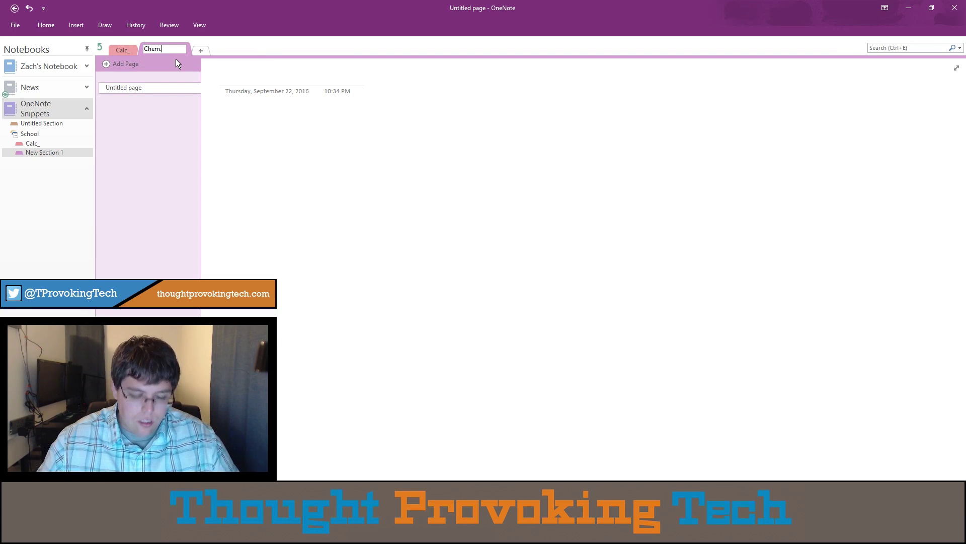
key("BackSpace")
key("Return")
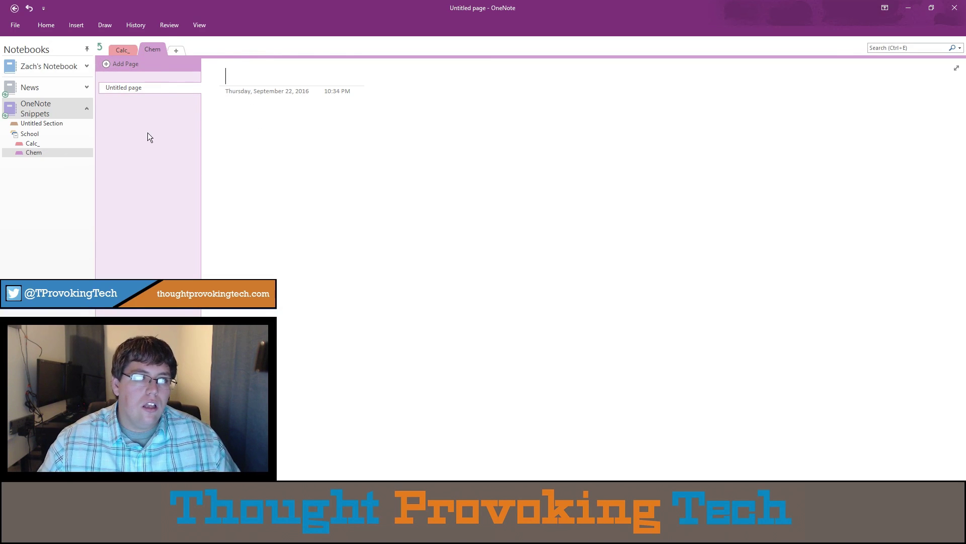
Step: Rename the Calc_ section as Calc, removing the trailing underscore
right_click(120, 50)
left_click(135, 57)
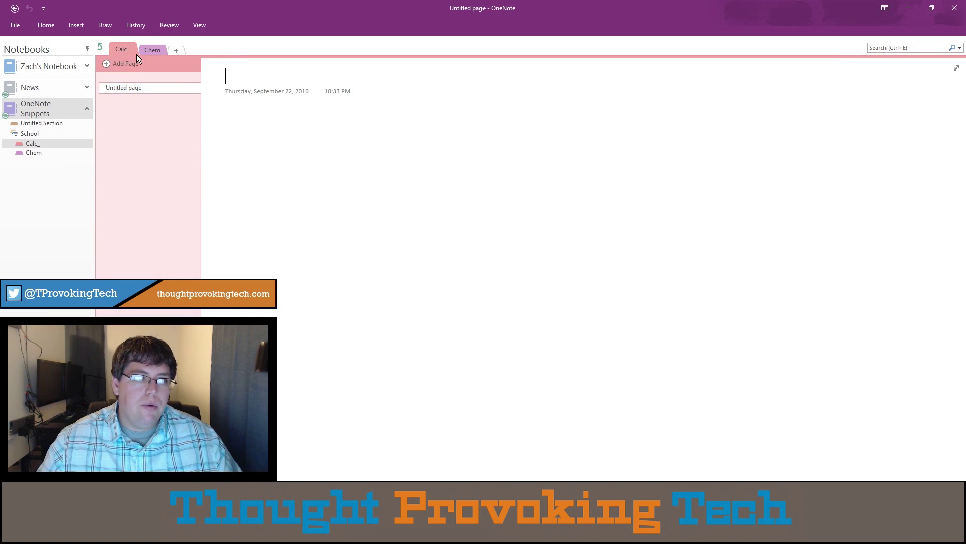
right_click(124, 47)
left_click(139, 54)
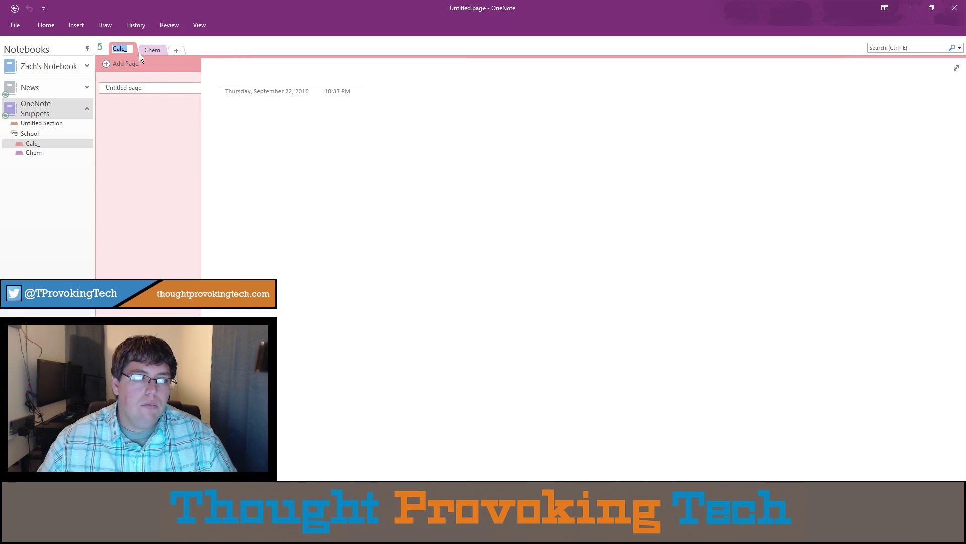
left_click(133, 51)
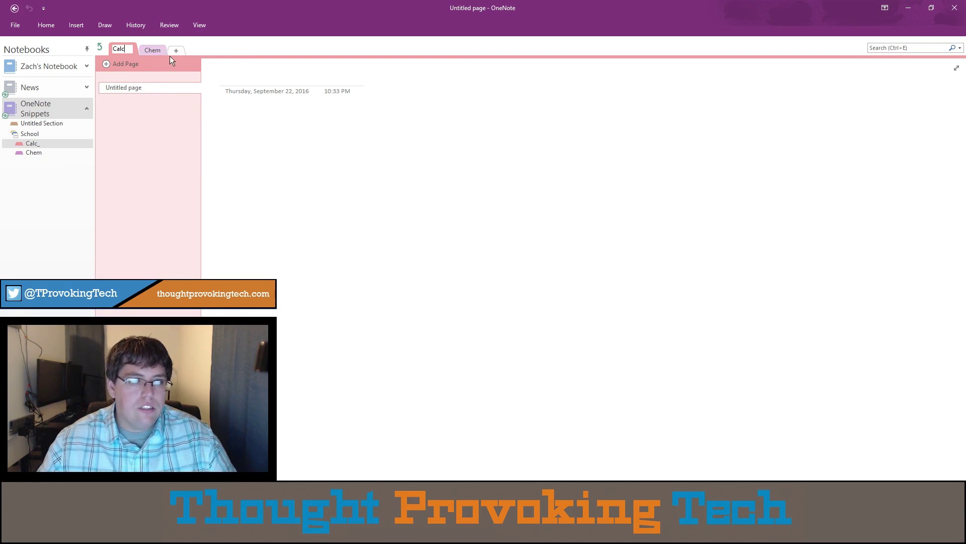
left_click(141, 110)
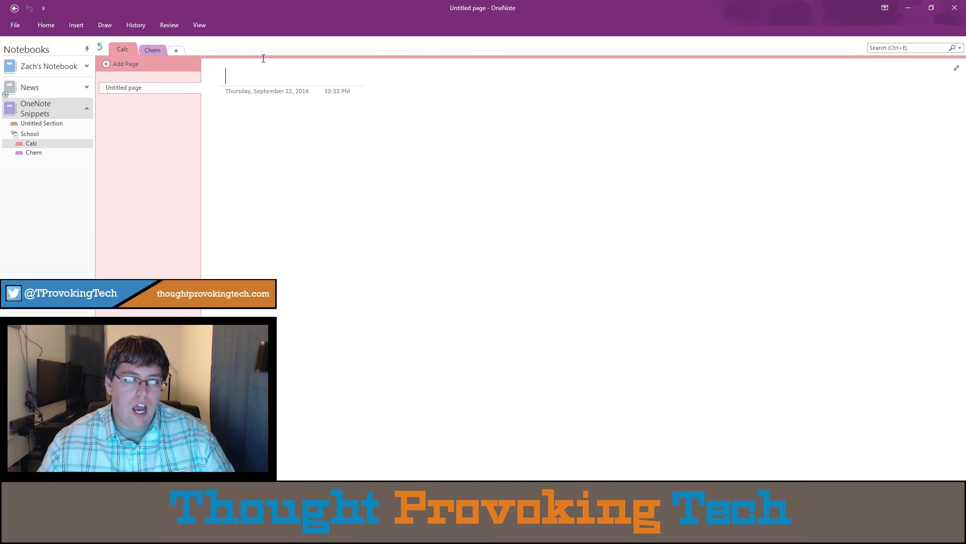
Step: Add a section group named English inside the School section group
right_click(228, 45)
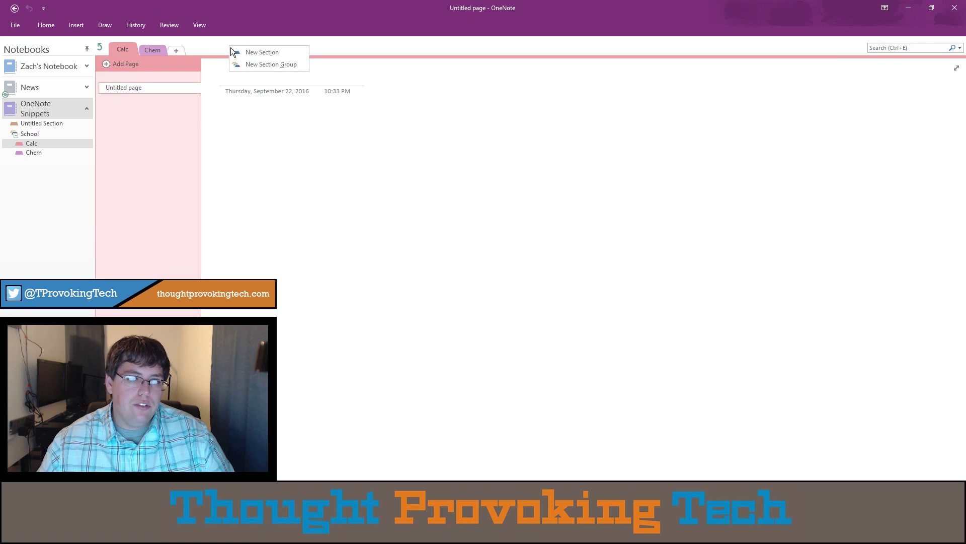
left_click(271, 64)
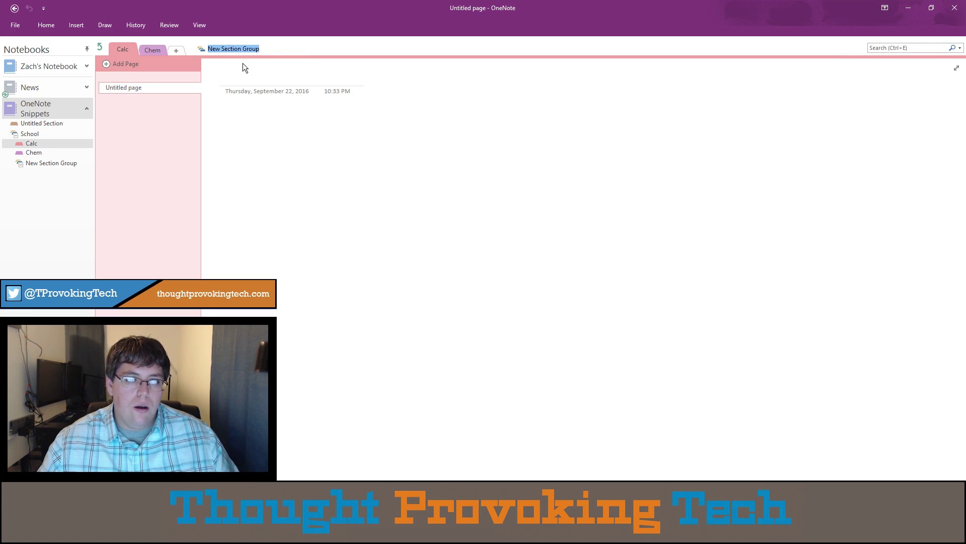
type("English")
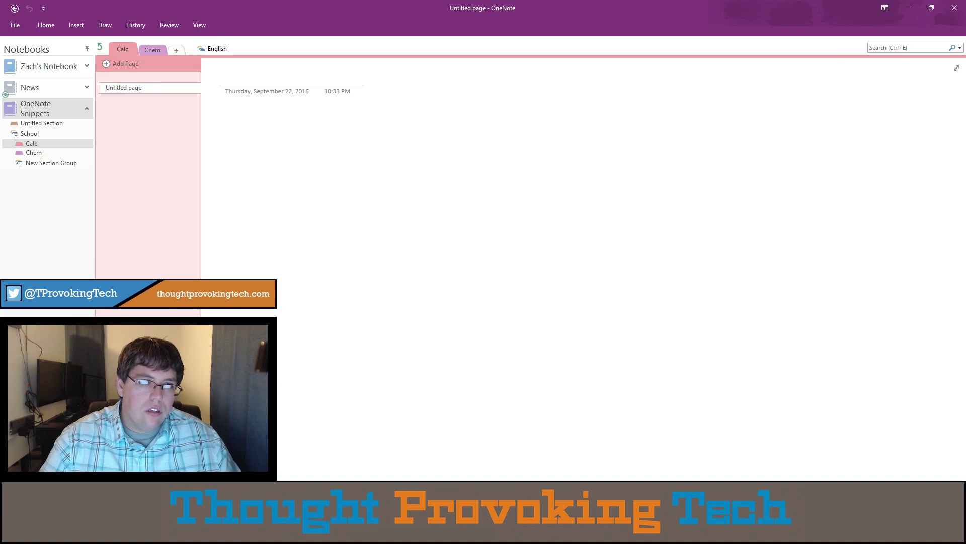
key("Return")
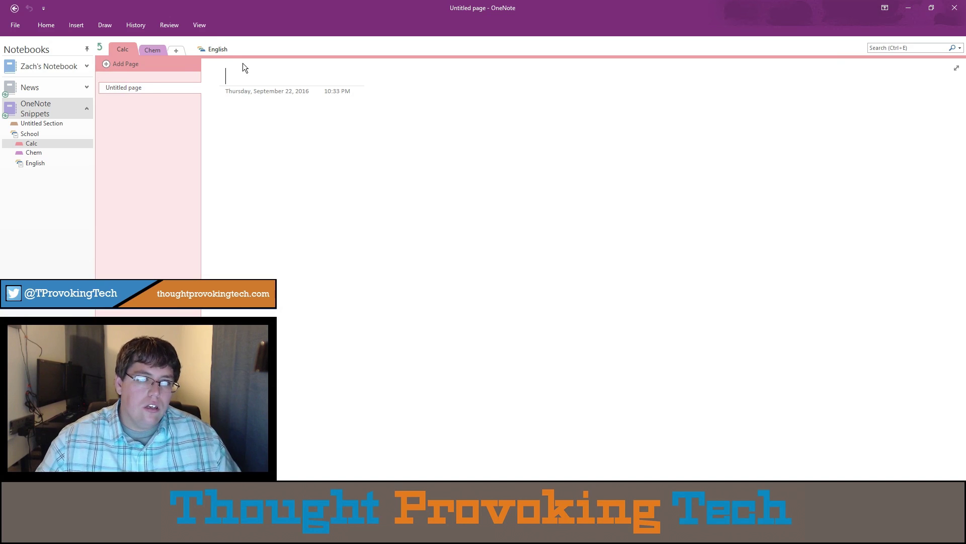
Step: Open the English section group and add a section named Book 1 to it
left_click(212, 50)
right_click(186, 48)
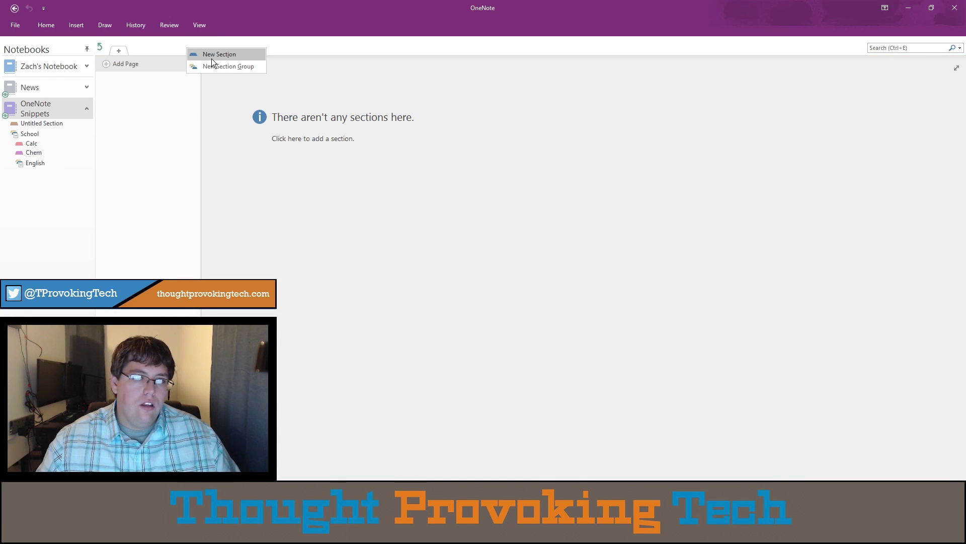
left_click(211, 56)
type("Book 1")
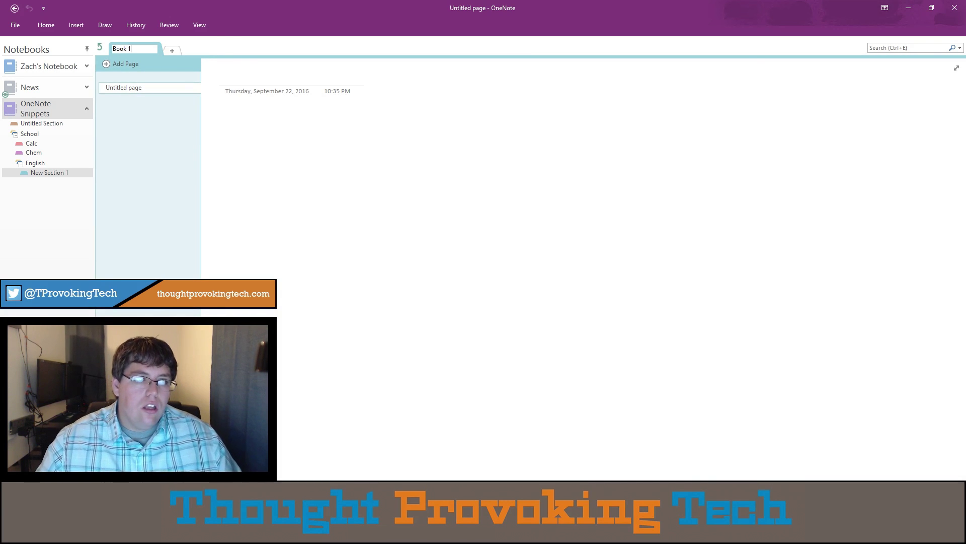
Step: Add a second section to the English group and enter F Darkness as its page title
right_click(213, 45)
left_click(227, 50)
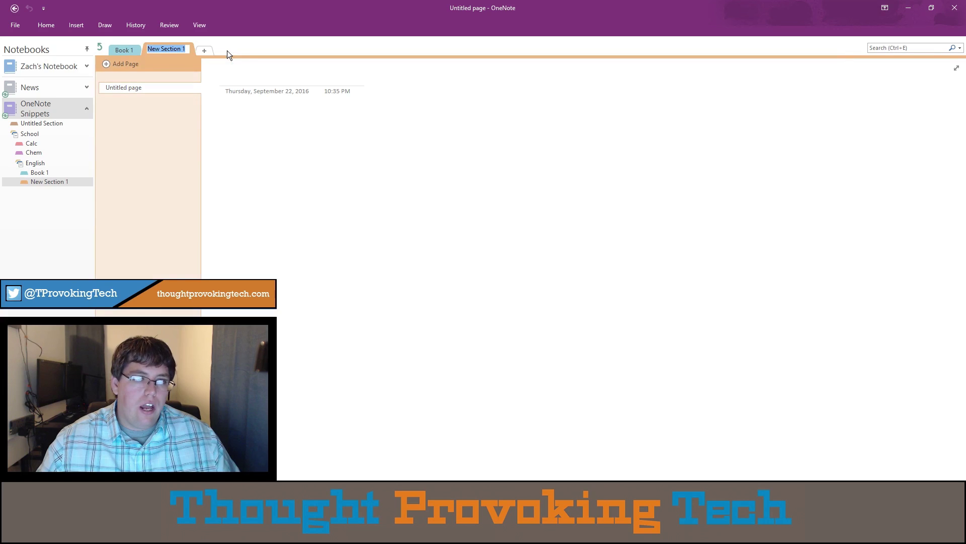
type("Frank")
key("Escape")
type("f Dark")
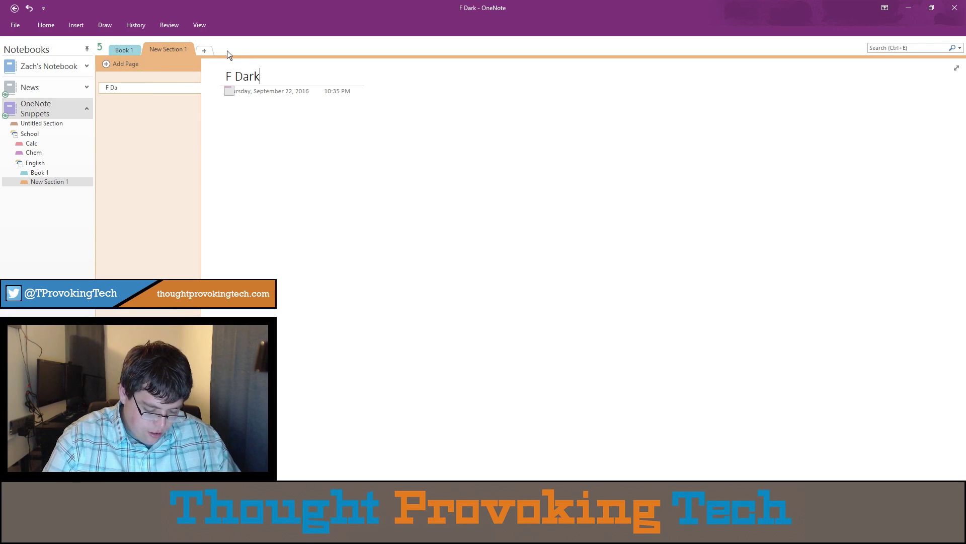
type("ness")
key("Return")
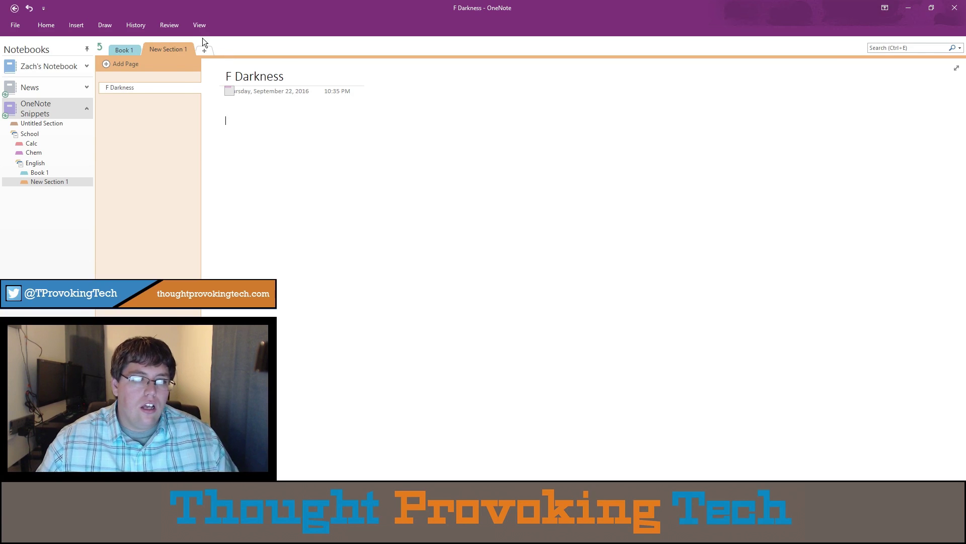
Step: Rename the second section in the English group as Heart of Darkness
right_click(170, 51)
left_click(195, 57)
type("Dark of")
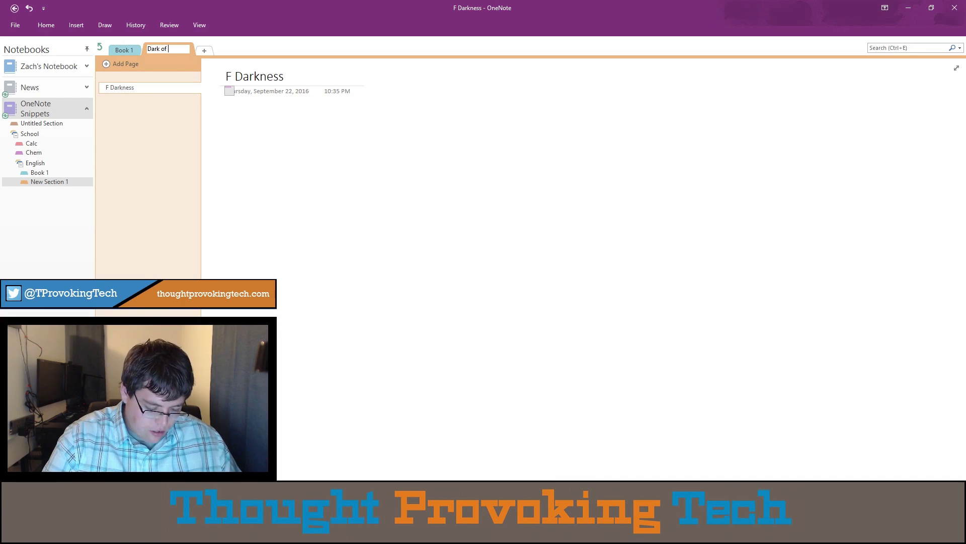
key("BackSpace")
key("BackSpace")
key("BackSpace")
key("BackSpace")
key("BackSpace")
key("BackSpace")
key("BackSpace")
key("BackSpace")
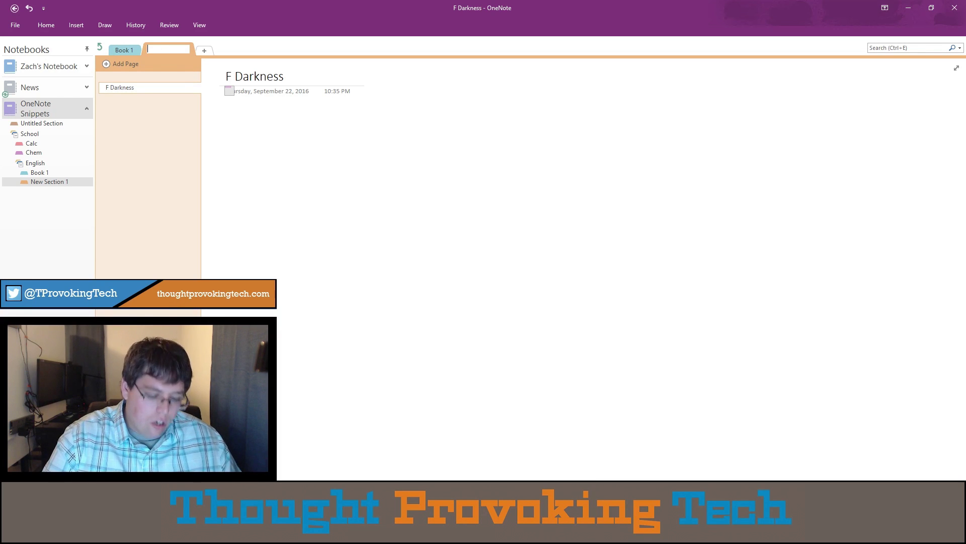
type("Heart of ")
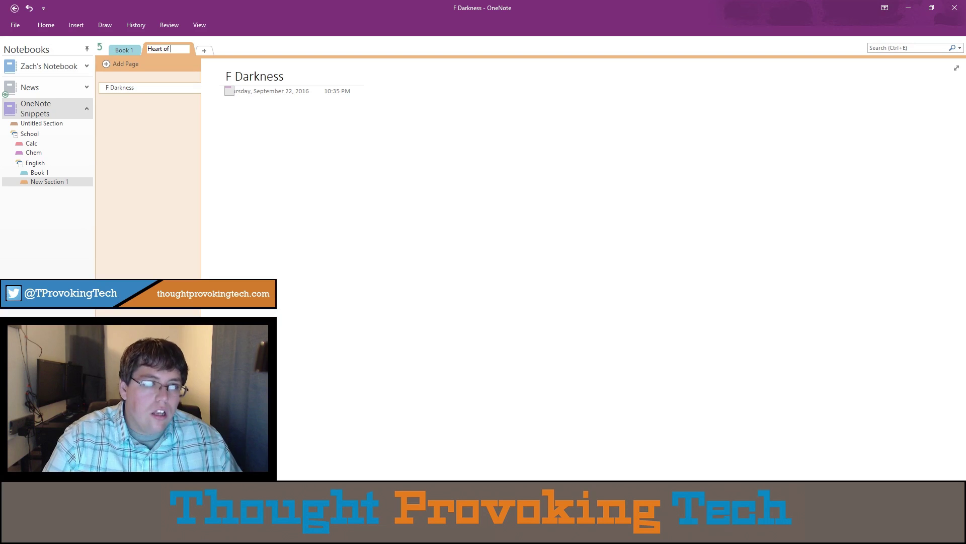
type("Darkness")
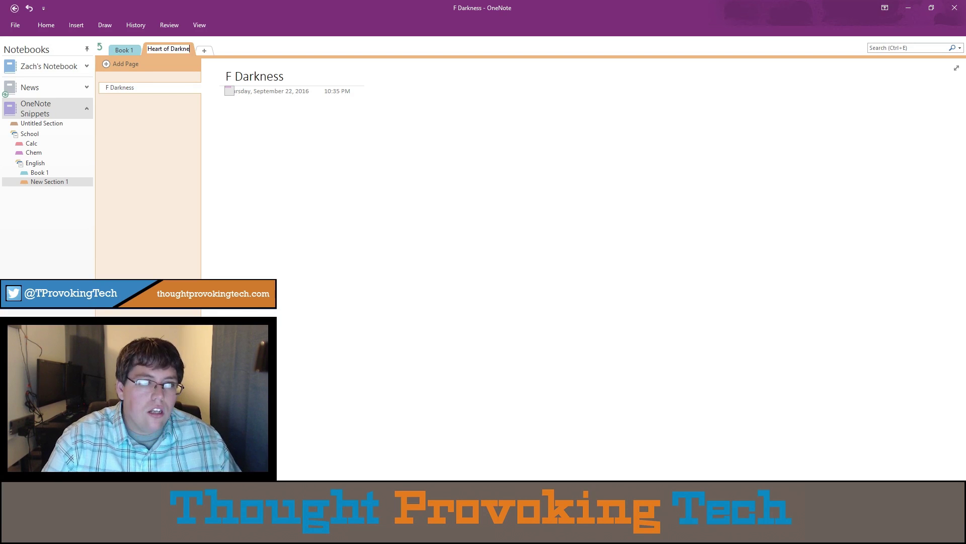
key("Return")
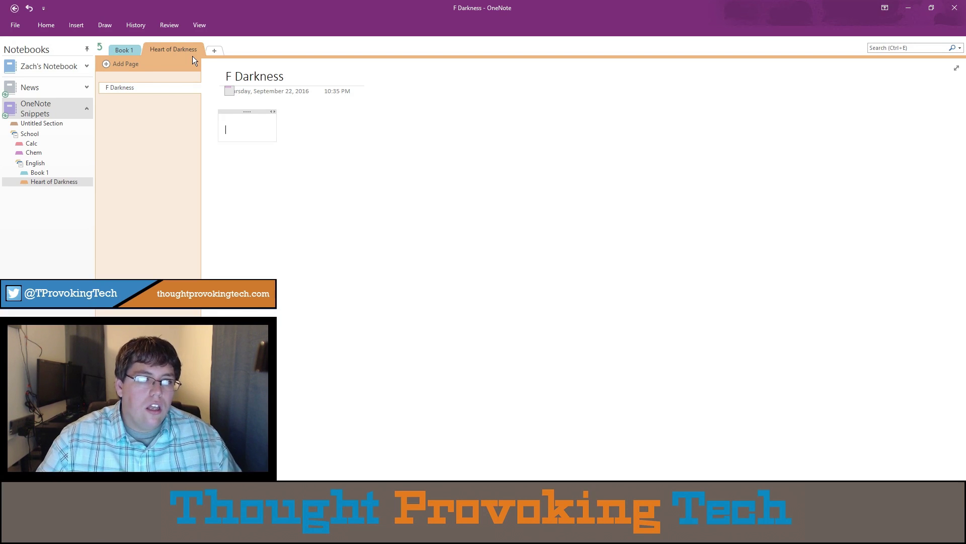
Step: Delete the F Darkness page from the Heart of Darkness section and switch to the Book 1 section
right_click(140, 86)
left_click(159, 103)
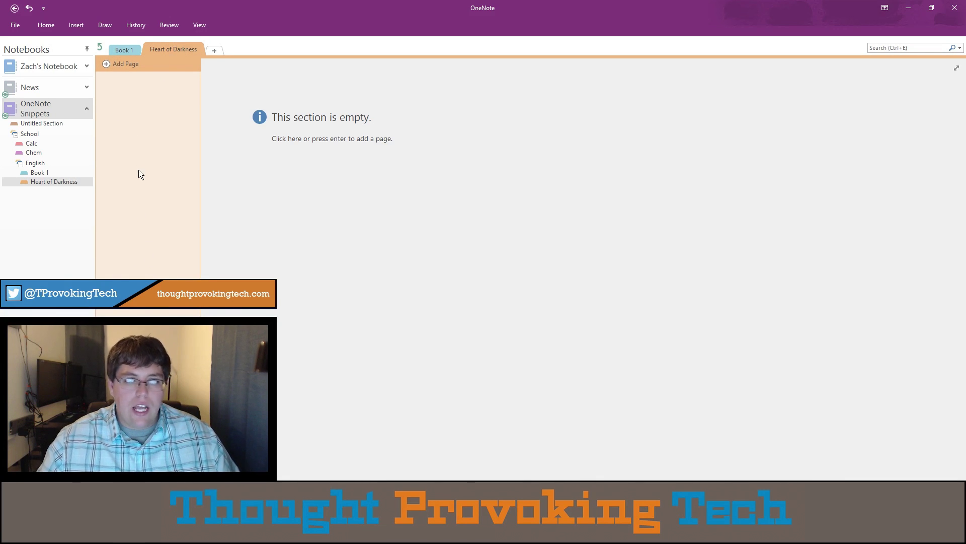
left_click(130, 46)
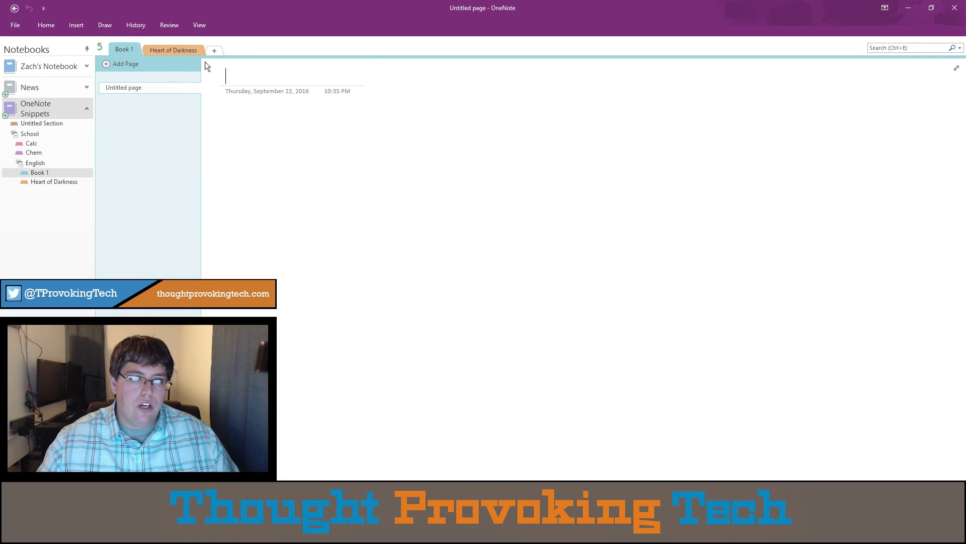
Step: Go up to the School level, collapse the School group in the notebook list, and open Untitled Section
left_click(101, 45)
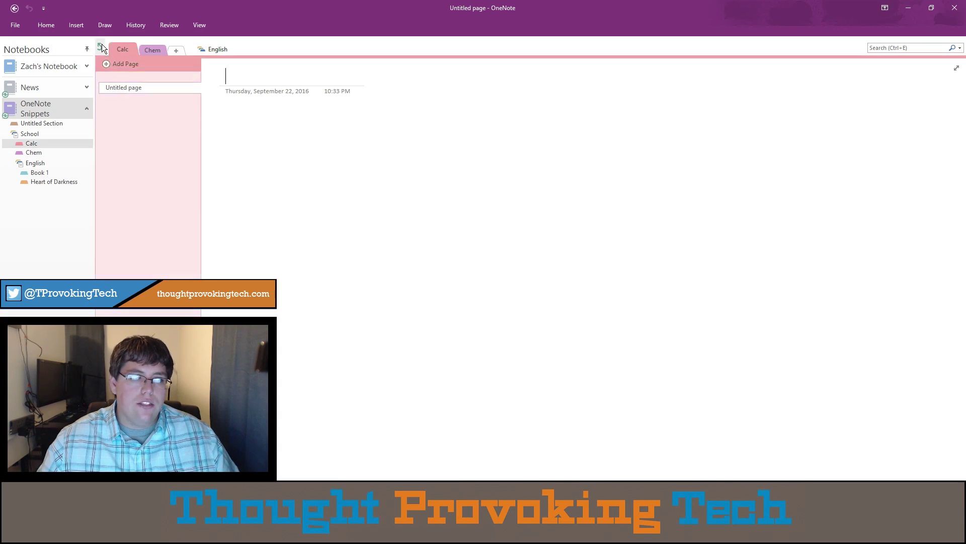
left_click(18, 135)
left_click(31, 123)
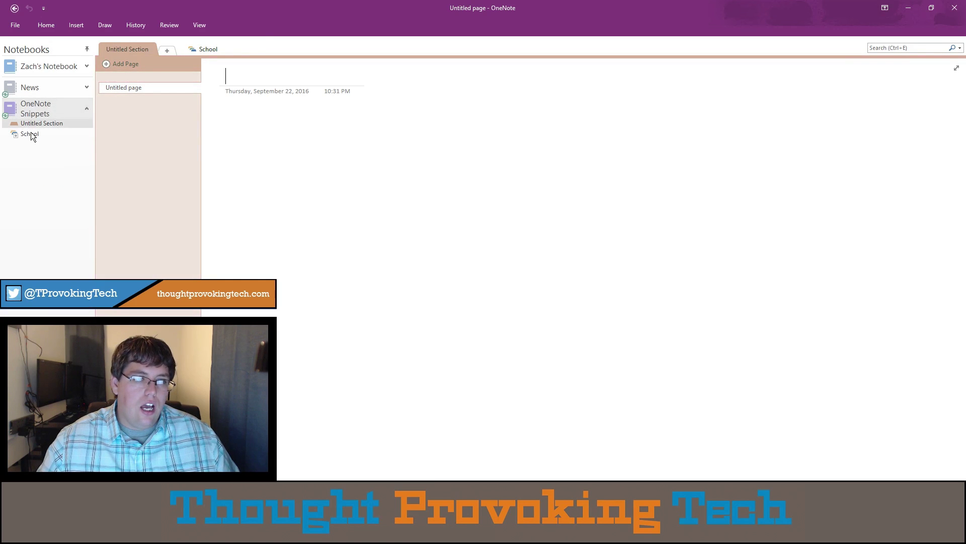
Step: View the School section group and its nested English group, and return to the notebook level
left_click(202, 48)
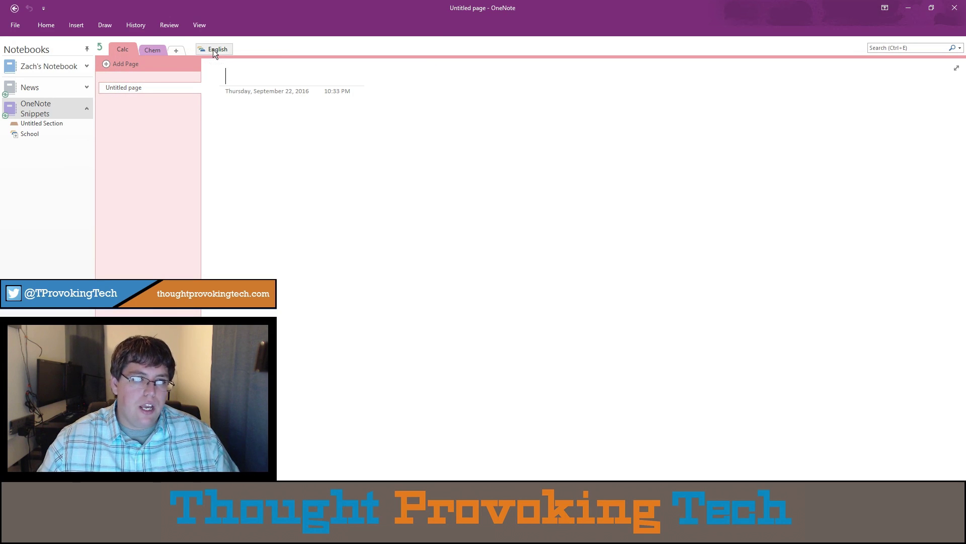
left_click(213, 50)
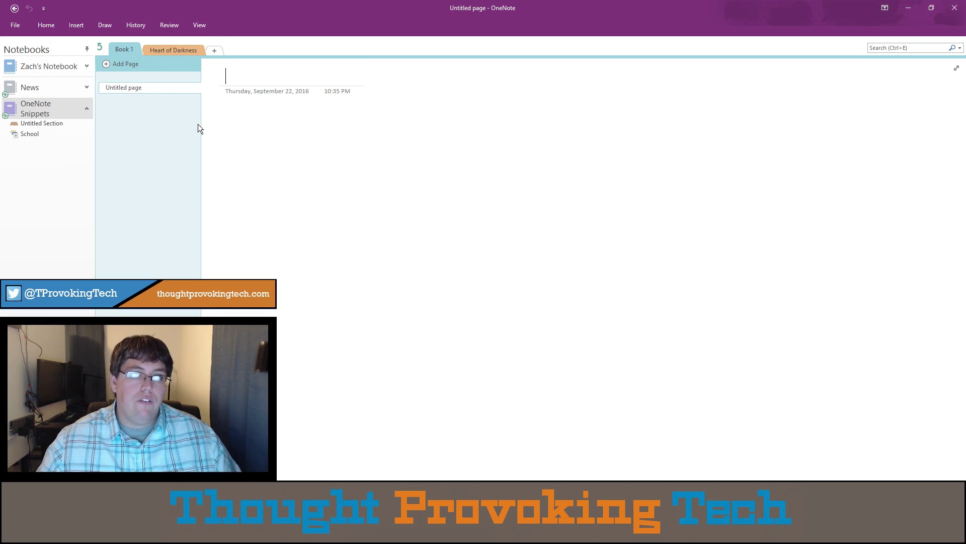
left_click(100, 46)
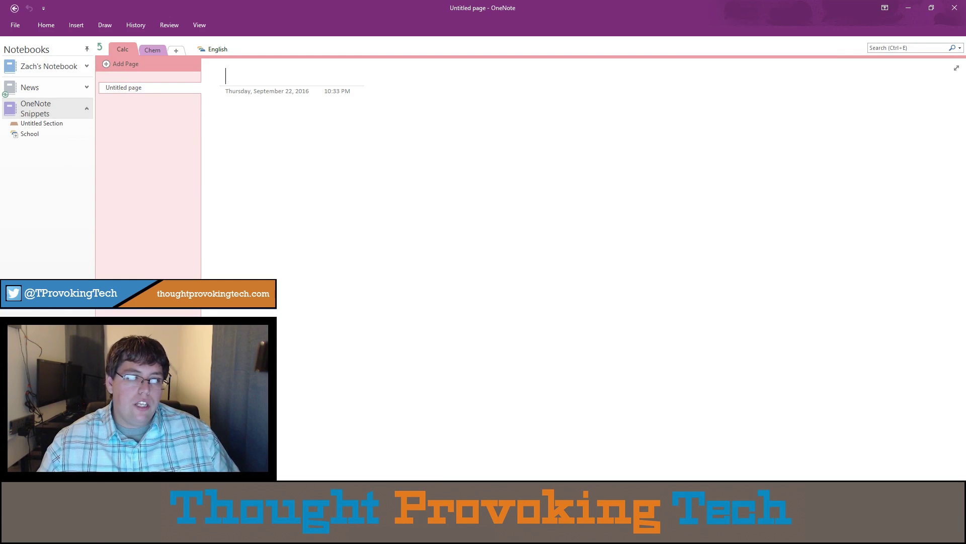
left_click(101, 47)
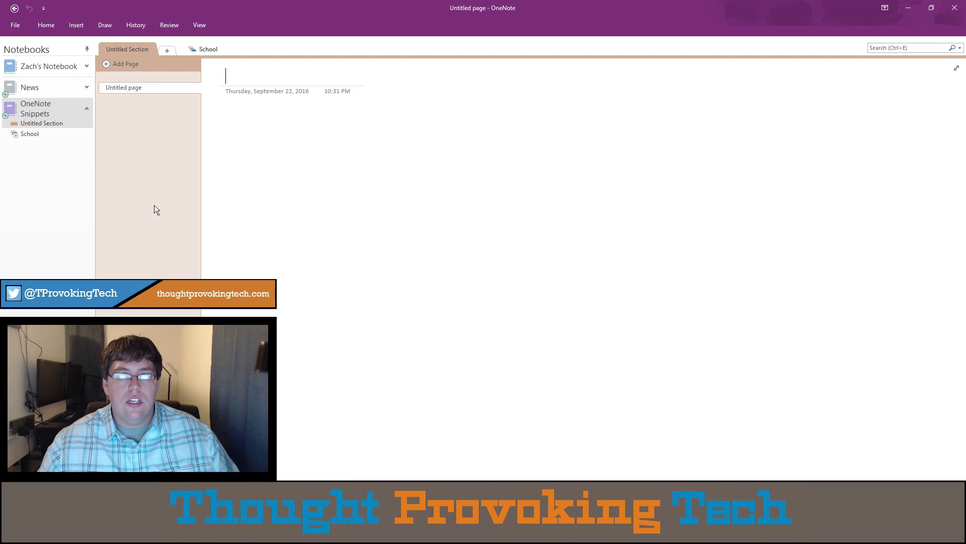